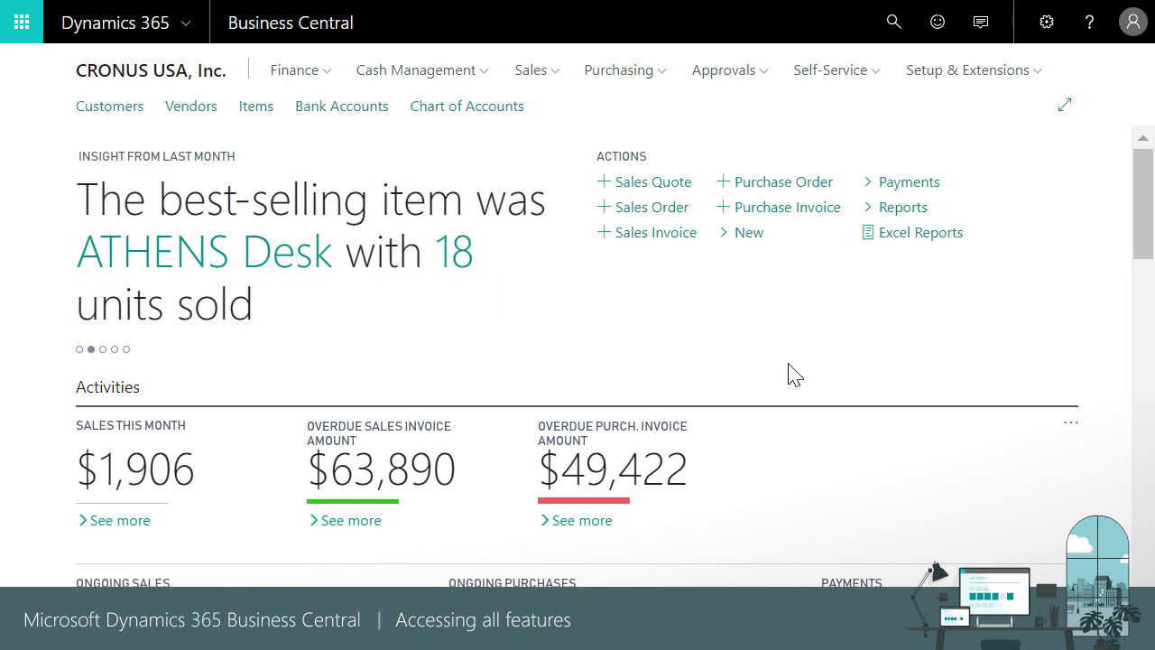
Pick Accountant as the Role Center in My Settings and apply it.
scroll(788, 374, "down", 5)
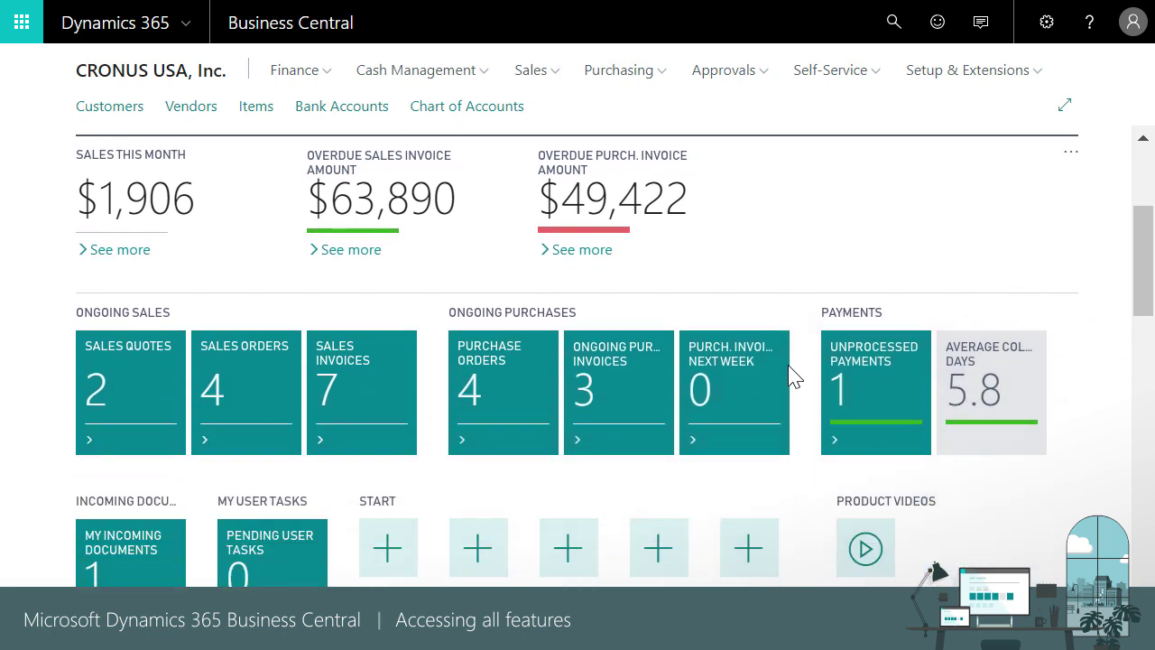
scroll(788, 379, "down", 1)
scroll(810, 397, "down", 7)
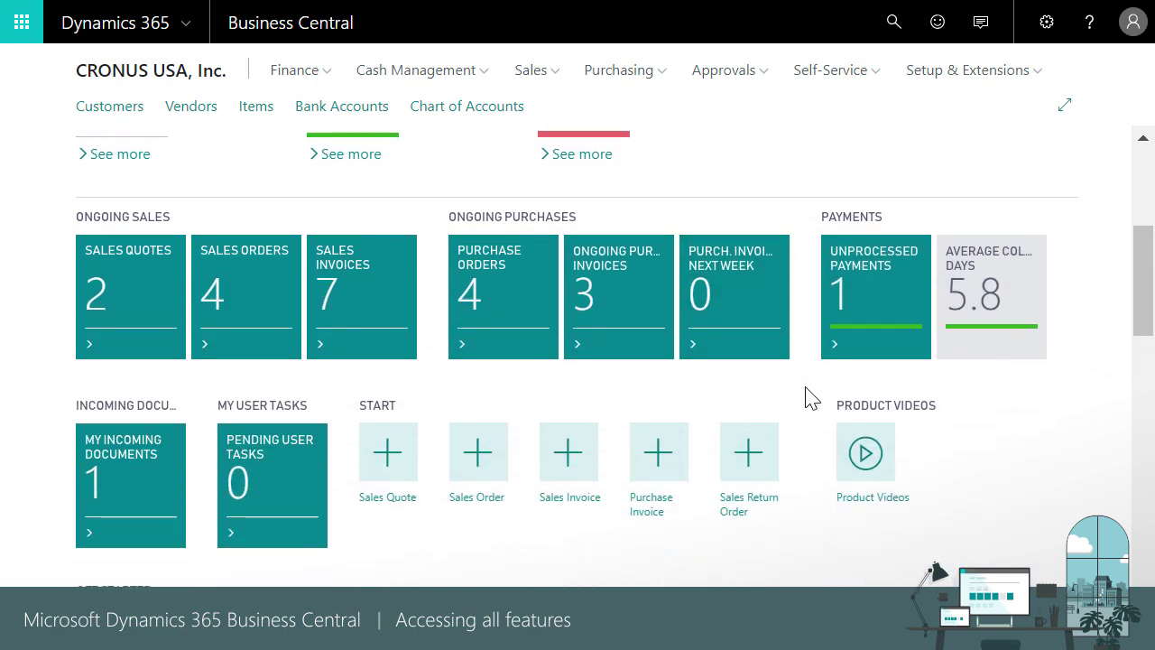
scroll(809, 397, "down", 5)
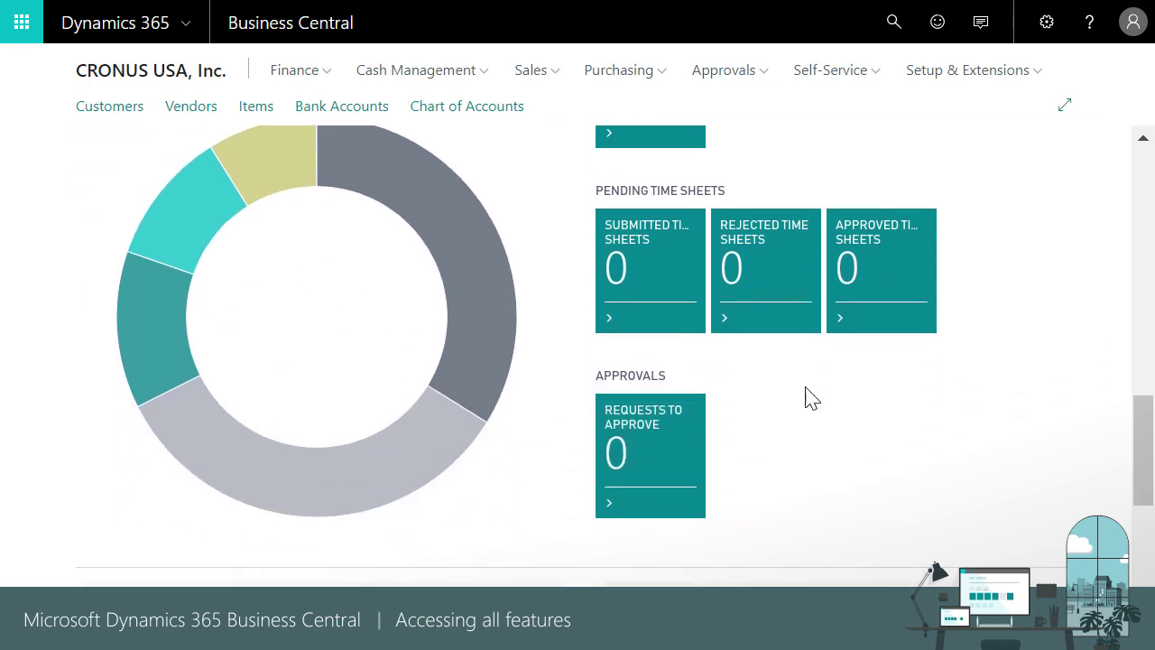
left_click(1047, 23)
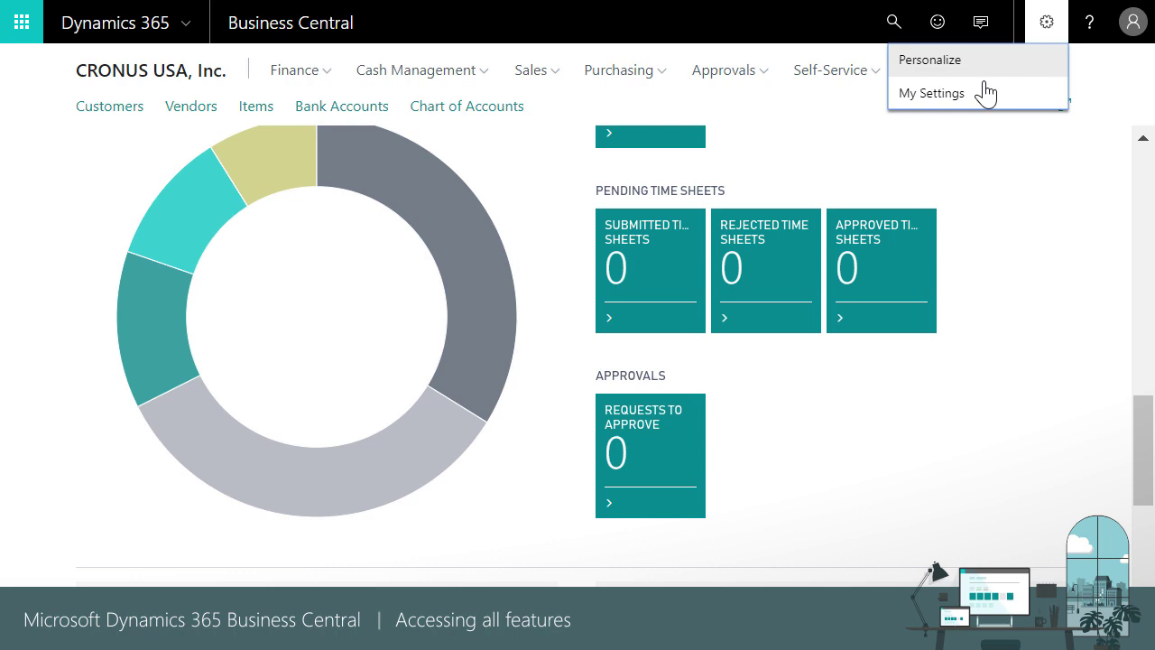
left_click(964, 95)
left_click(775, 122)
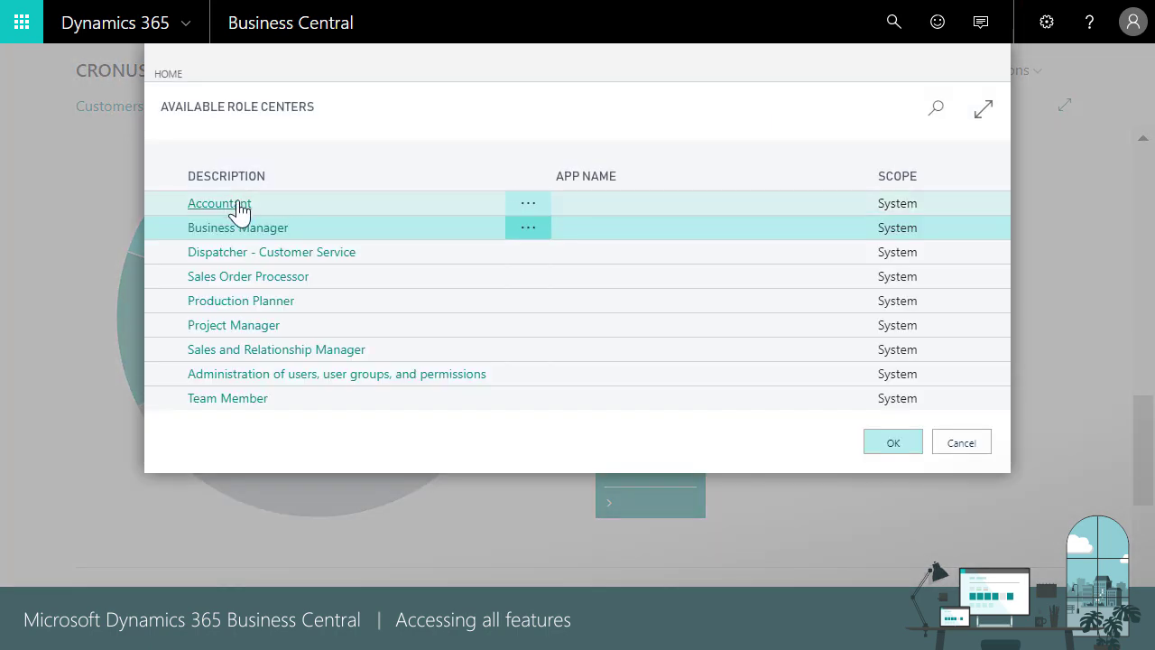
left_click(240, 206)
left_click(685, 384)
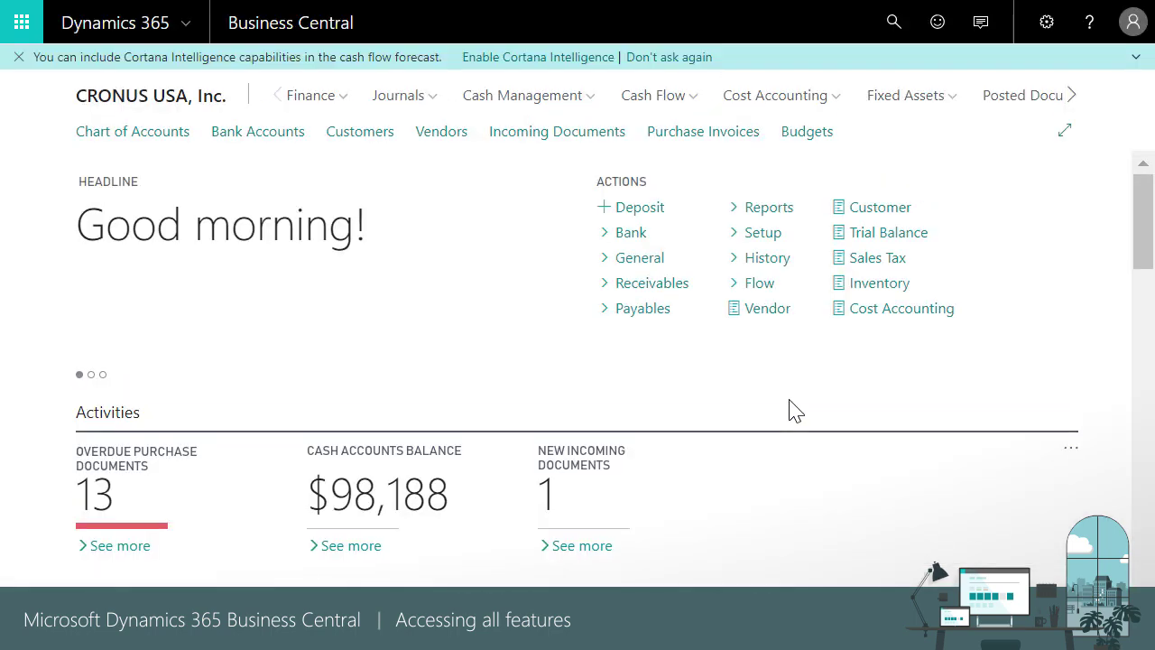
Choose Sales and Relationship Manager as the Role Center in My Settings and confirm.
scroll(795, 411, "down", 5)
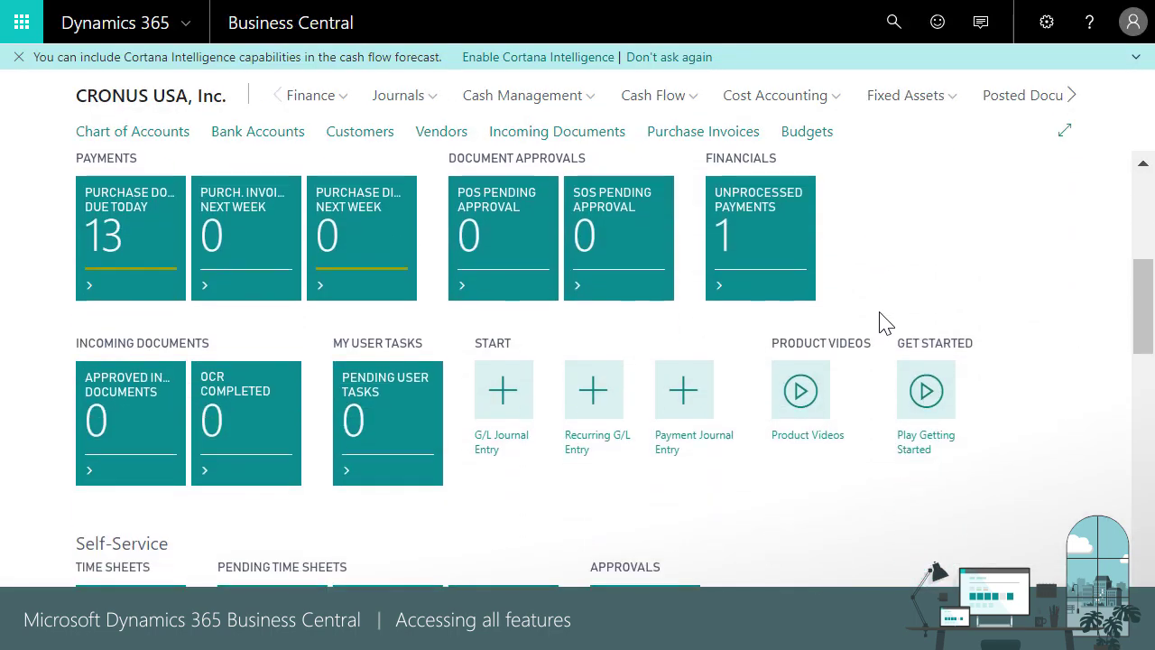
scroll(884, 323, "down", 10)
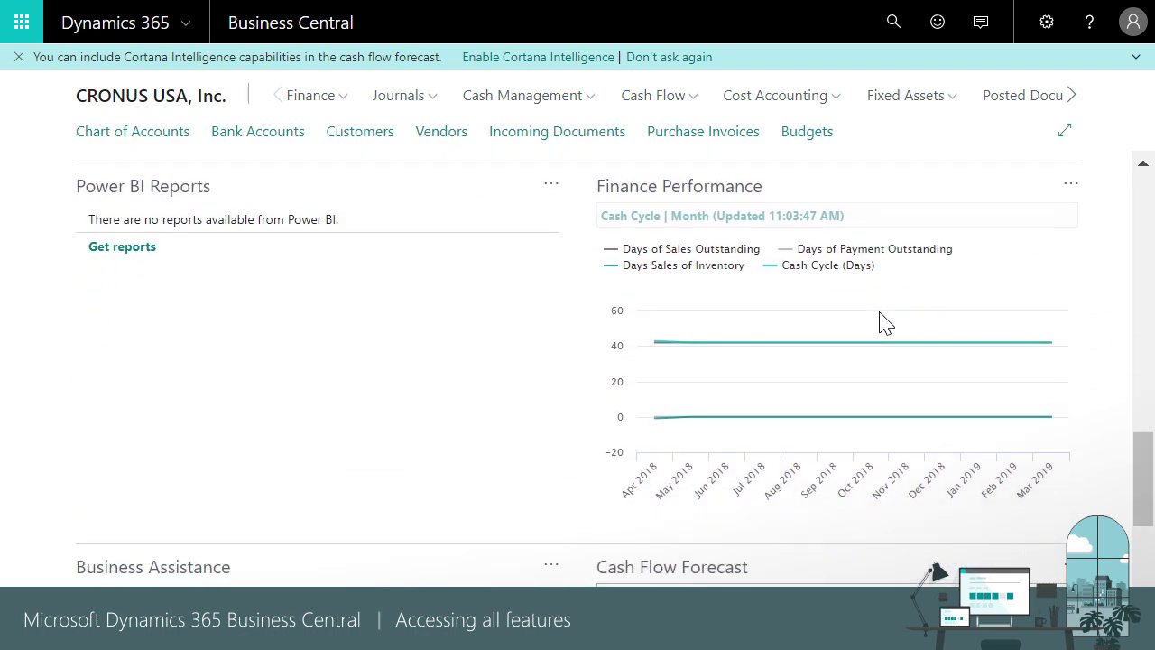
scroll(884, 323, "down", 8)
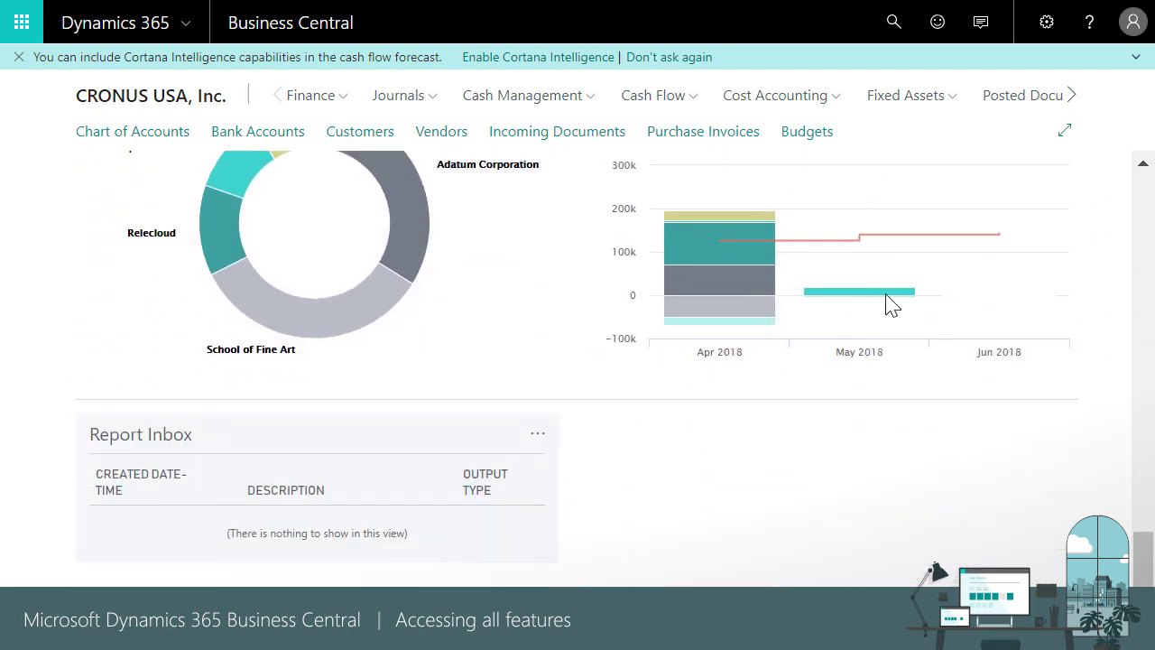
left_click(1047, 22)
left_click(956, 98)
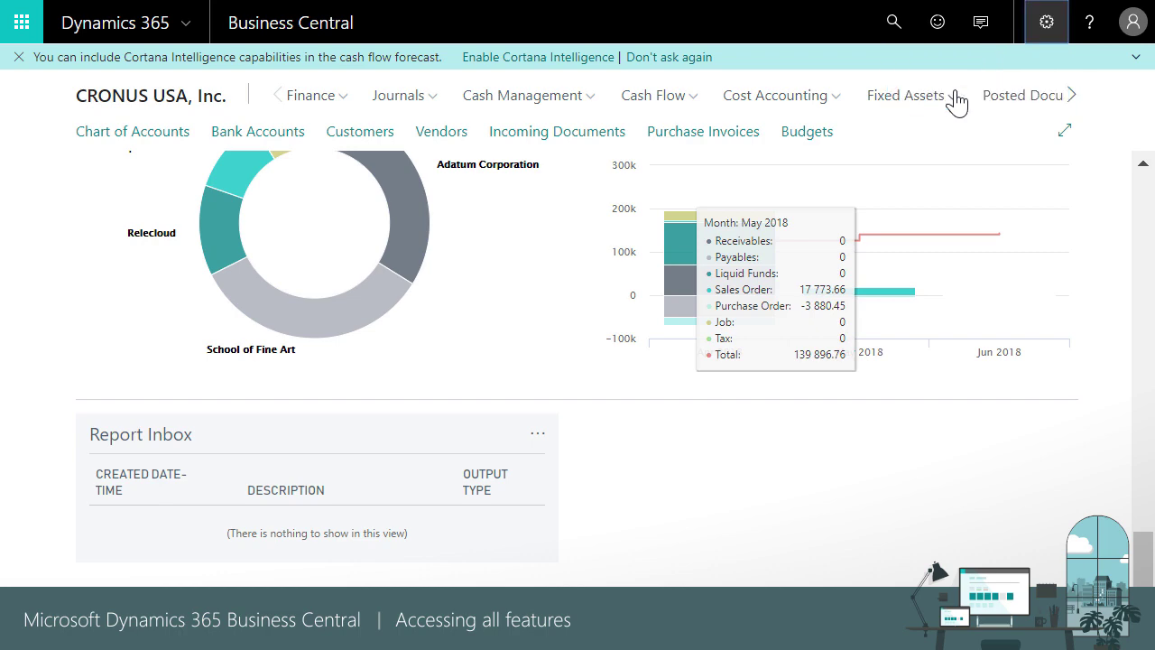
left_click(776, 118)
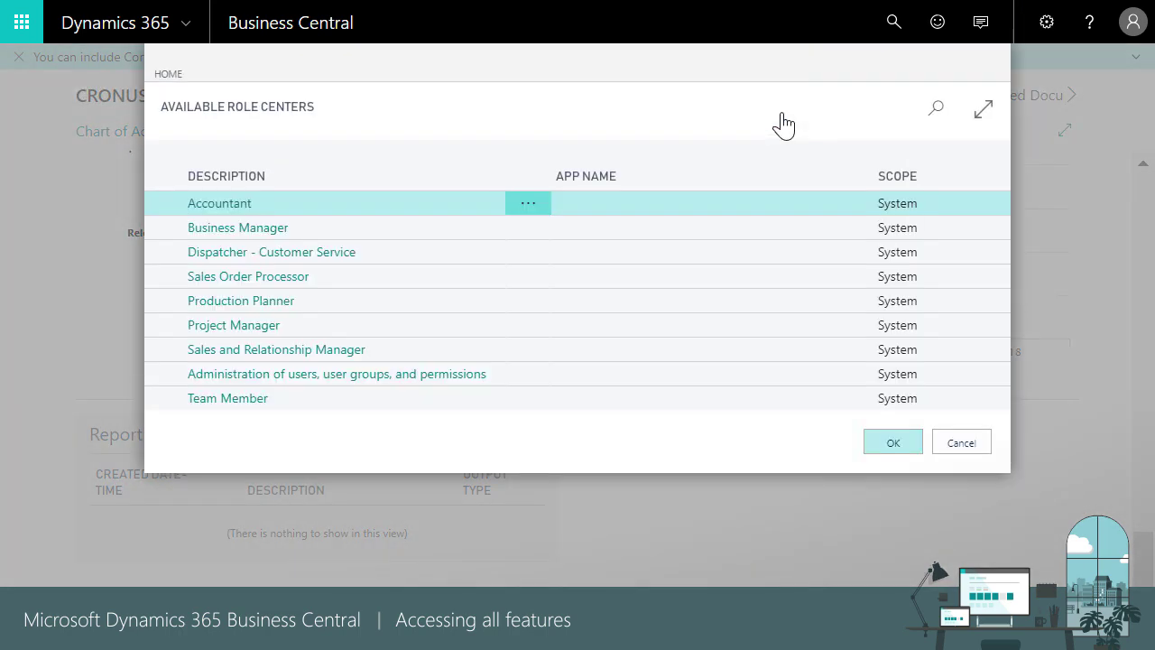
double_click(298, 359)
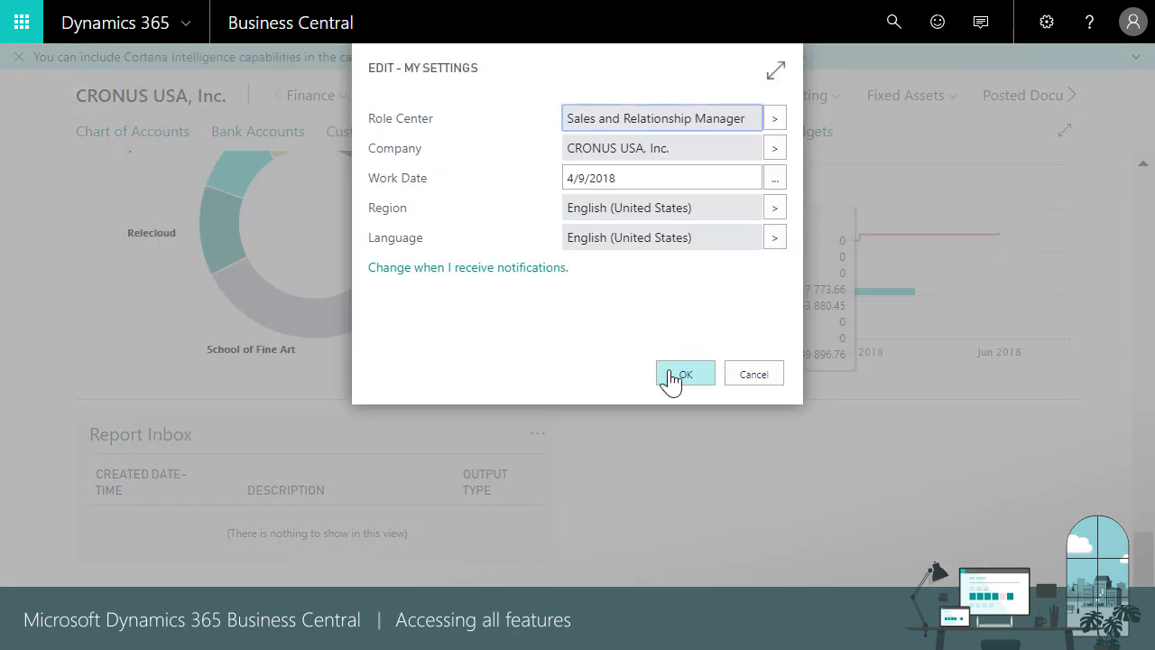
left_click(661, 378)
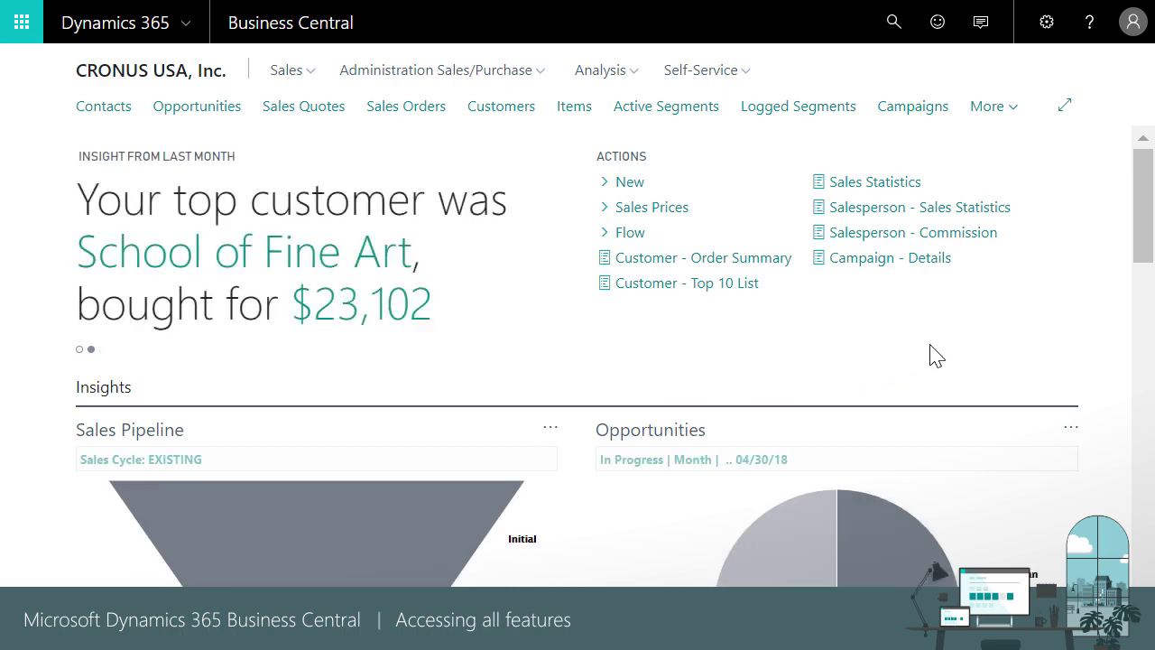
Choose Project Manager as the Role Center in My Settings and confirm.
scroll(933, 356, "down", 8)
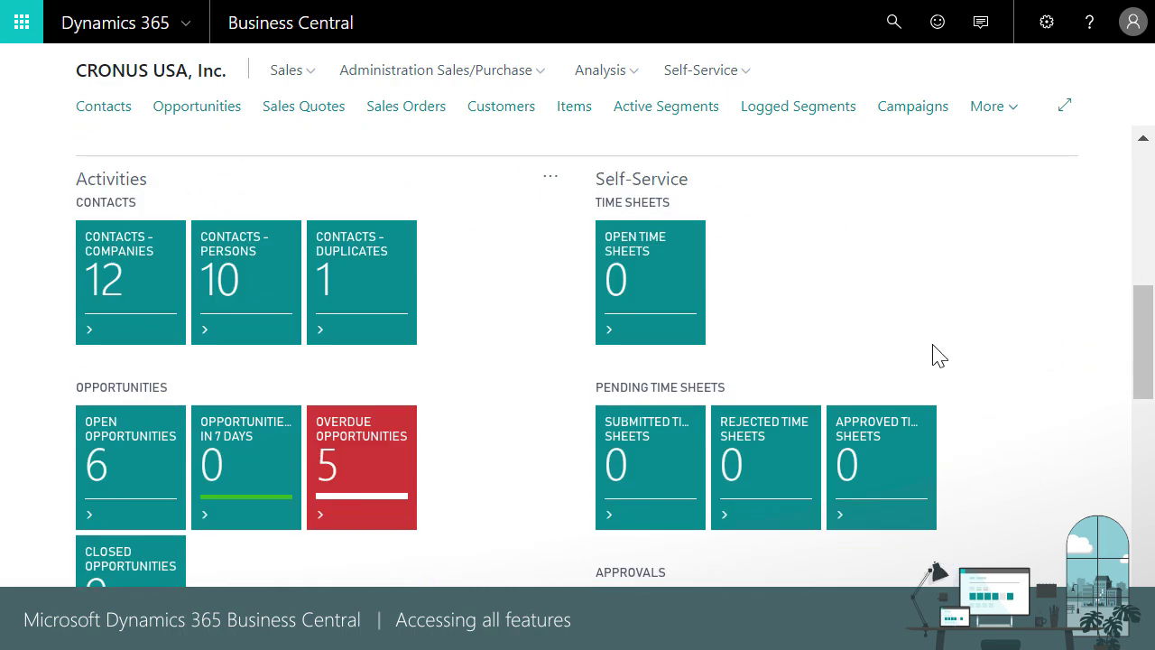
scroll(934, 356, "down", 10)
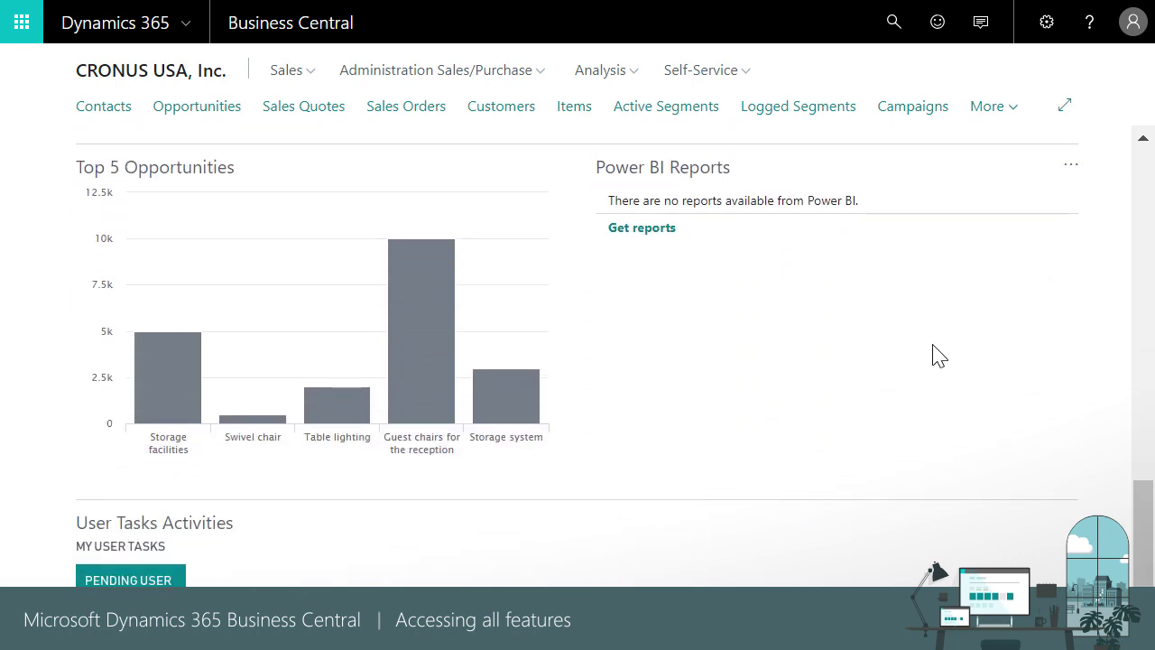
scroll(630, 352, "down", 3)
left_click(1046, 22)
left_click(959, 93)
left_click(774, 120)
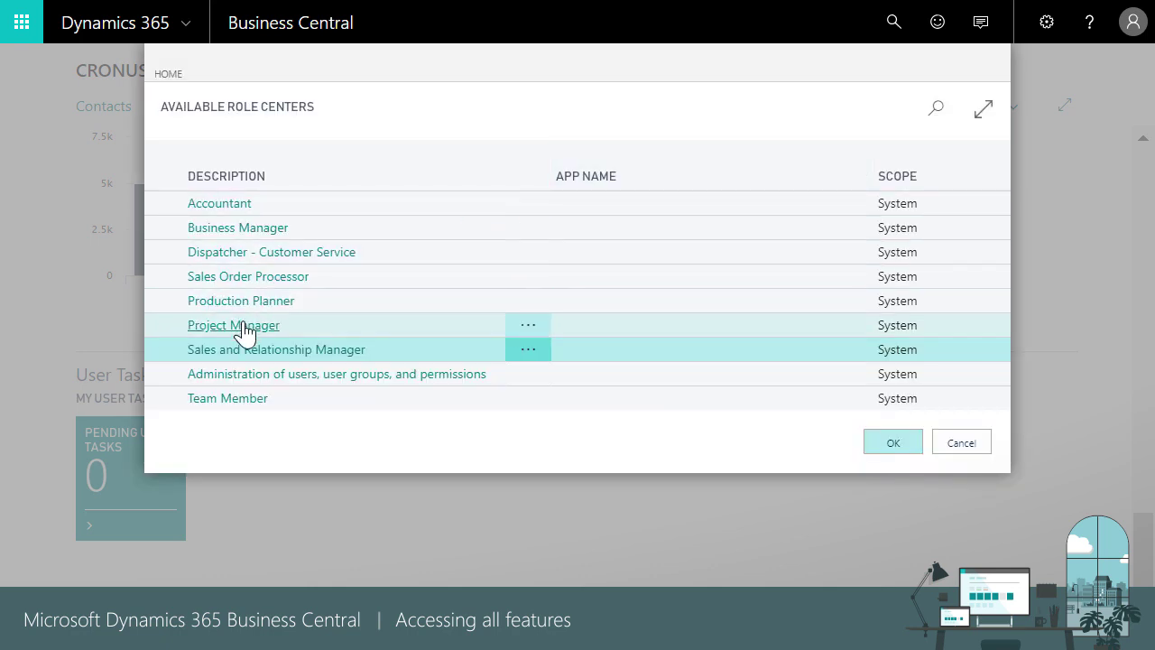
left_click(242, 326)
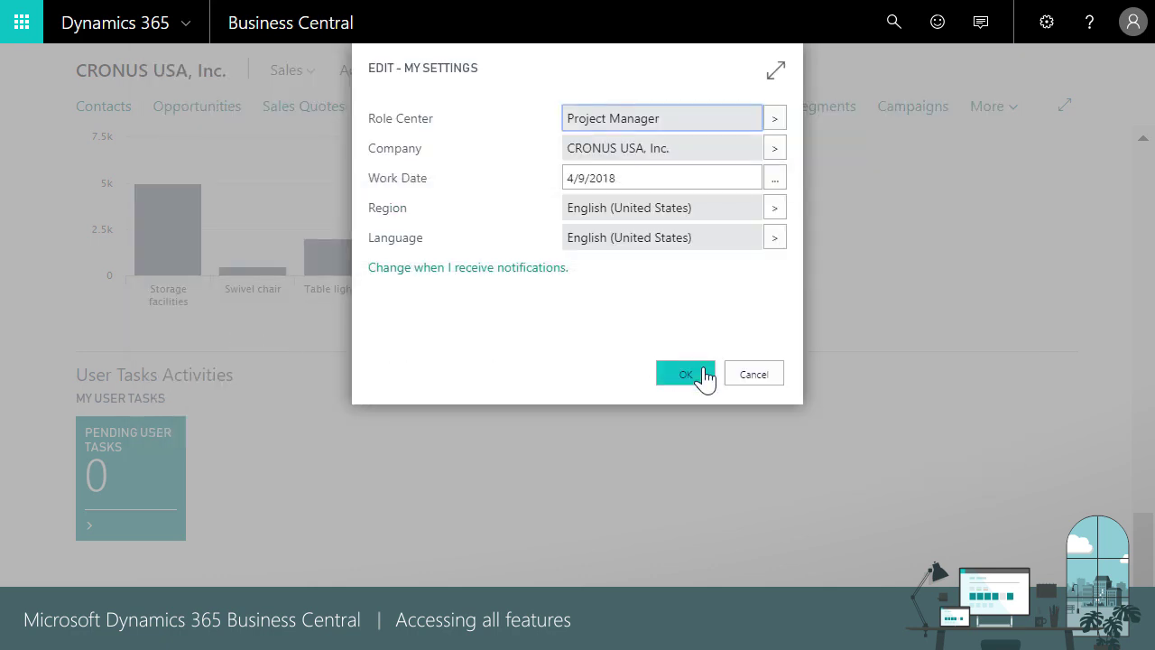
left_click(700, 380)
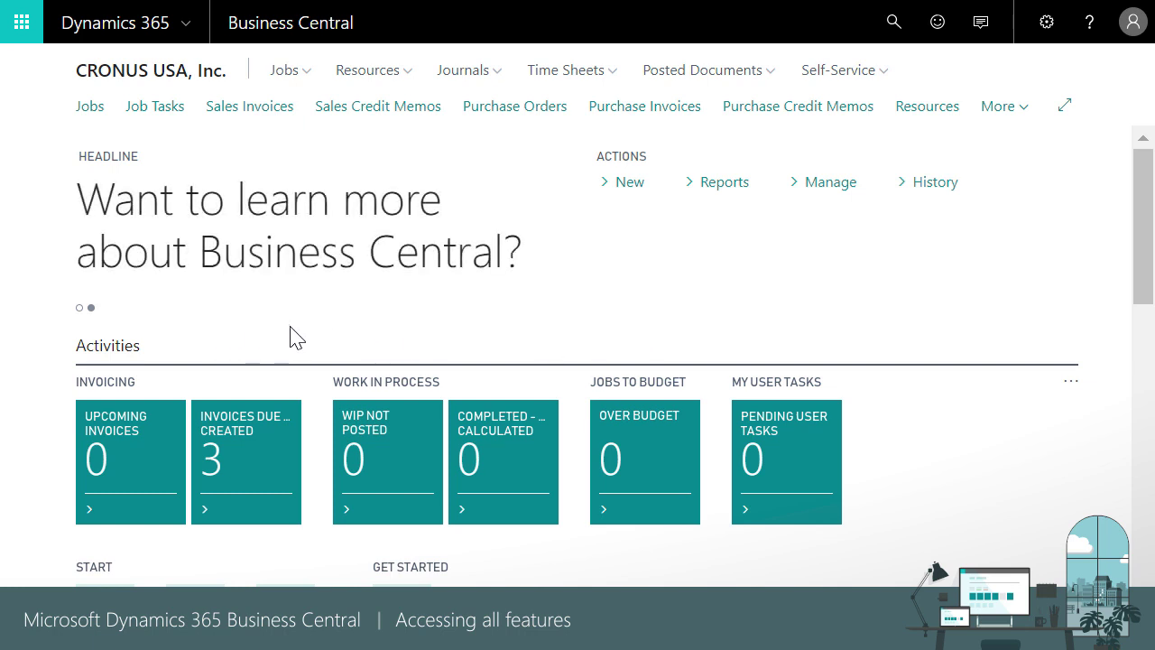
scroll(928, 441, "down", 3)
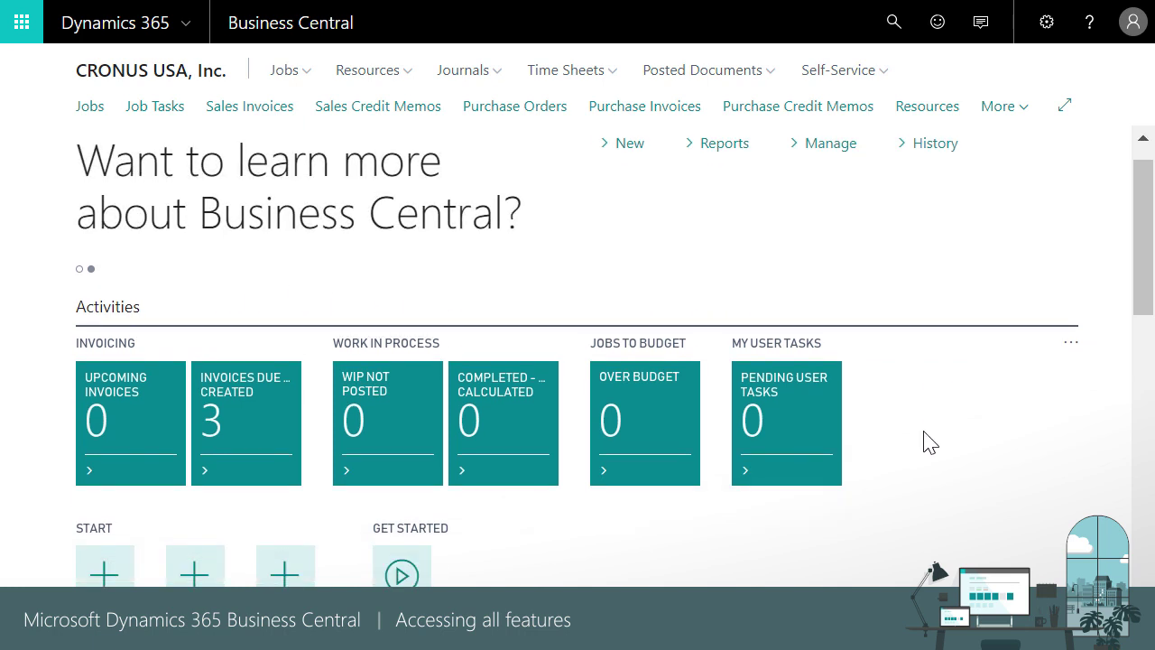
scroll(927, 441, "down", 2)
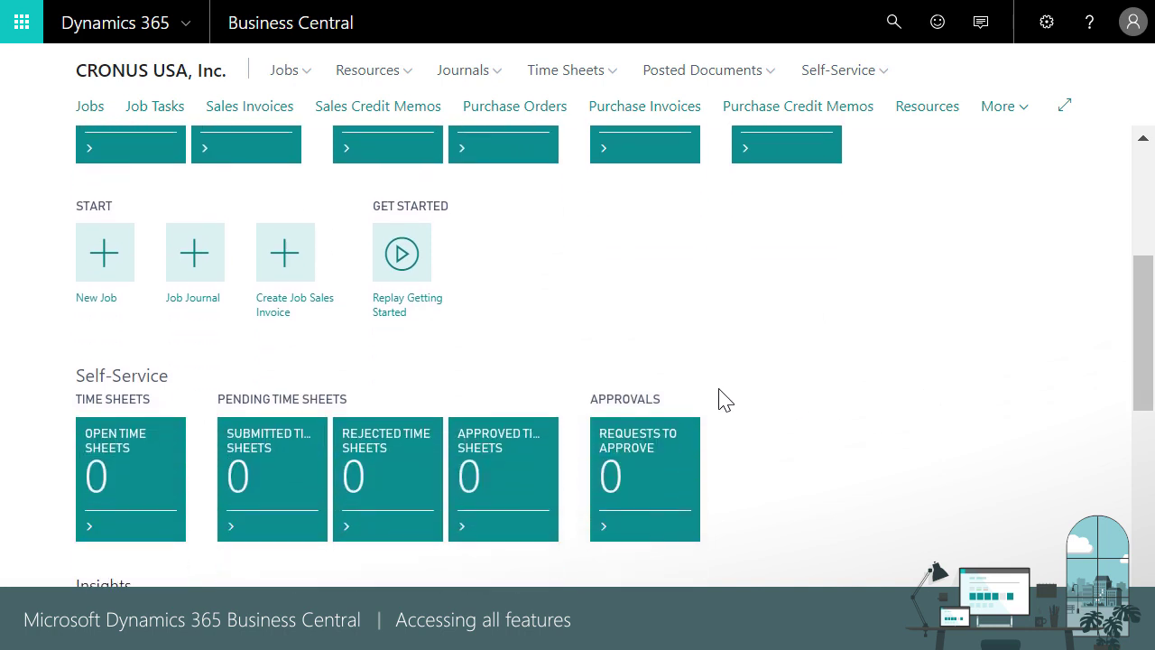
scroll(764, 376, "down", 5)
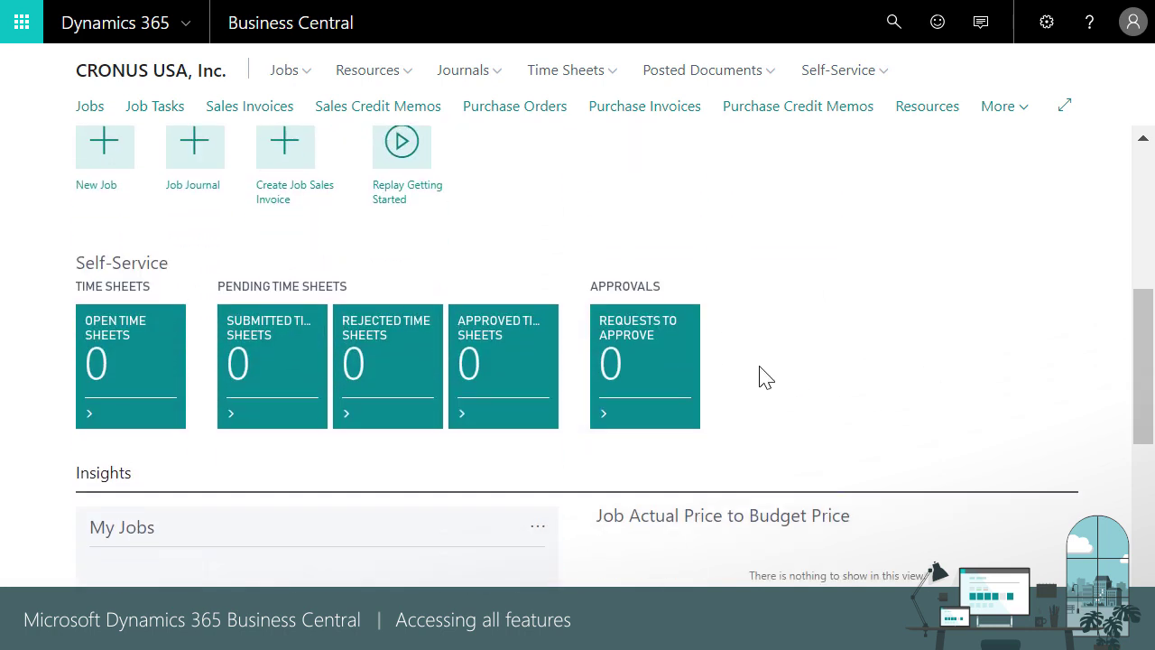
scroll(781, 388, "down", 2)
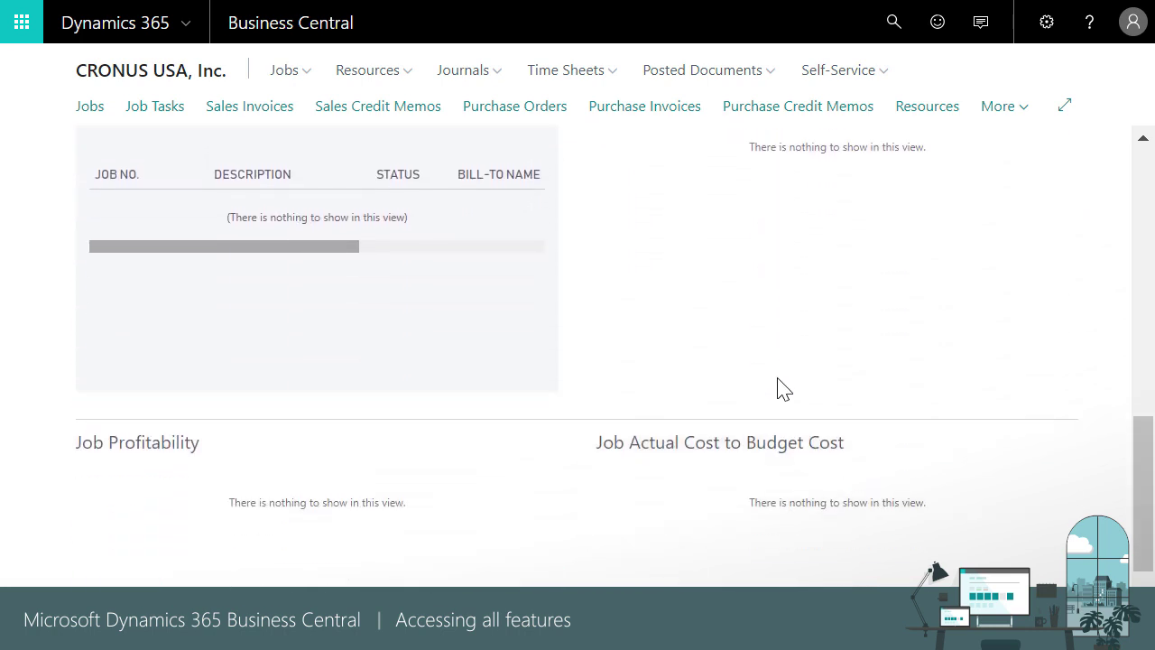
scroll(779, 387, "up", 6)
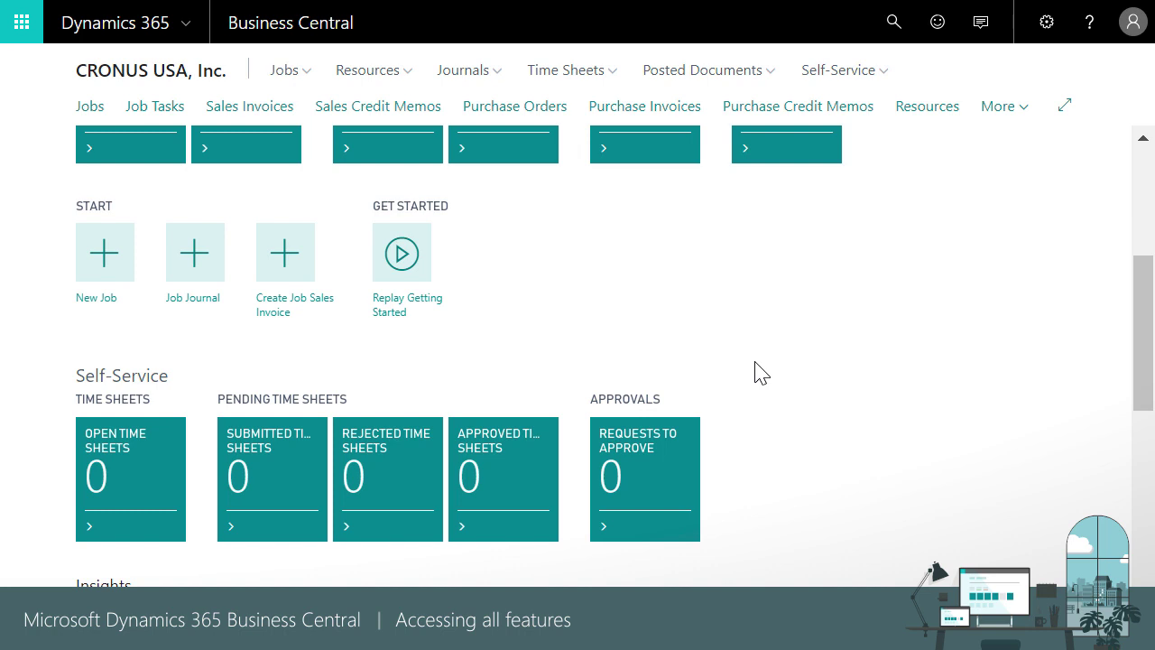
scroll(779, 389, "up", 4)
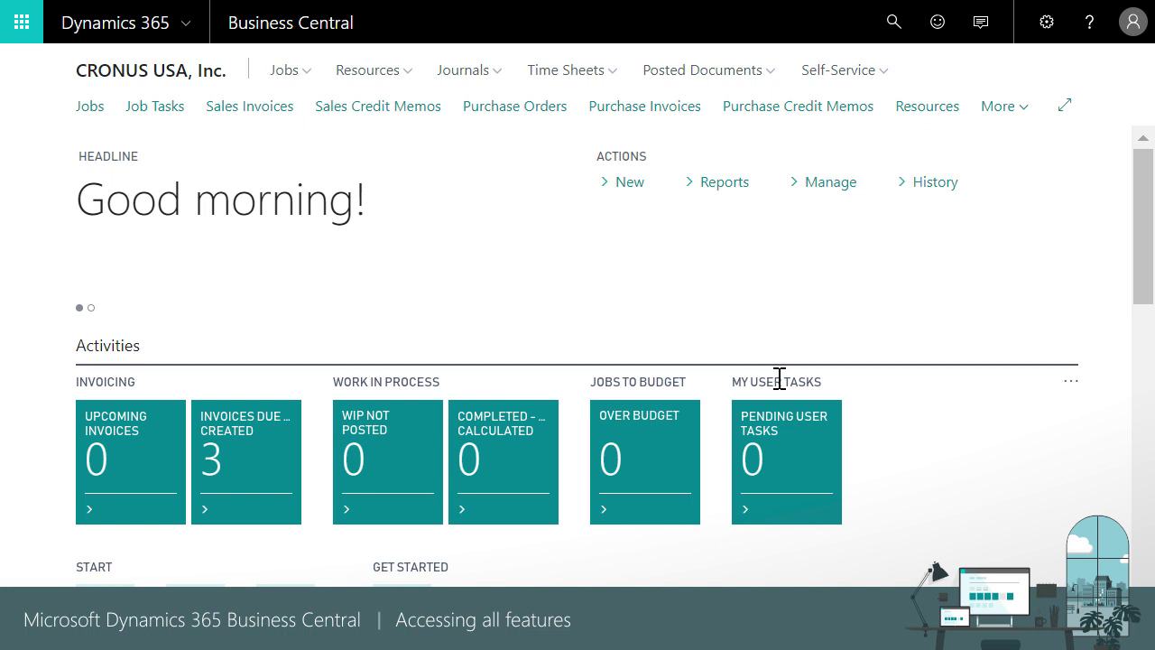
Choose Business Manager as the Role Center in My Settings and confirm.
left_click(1044, 24)
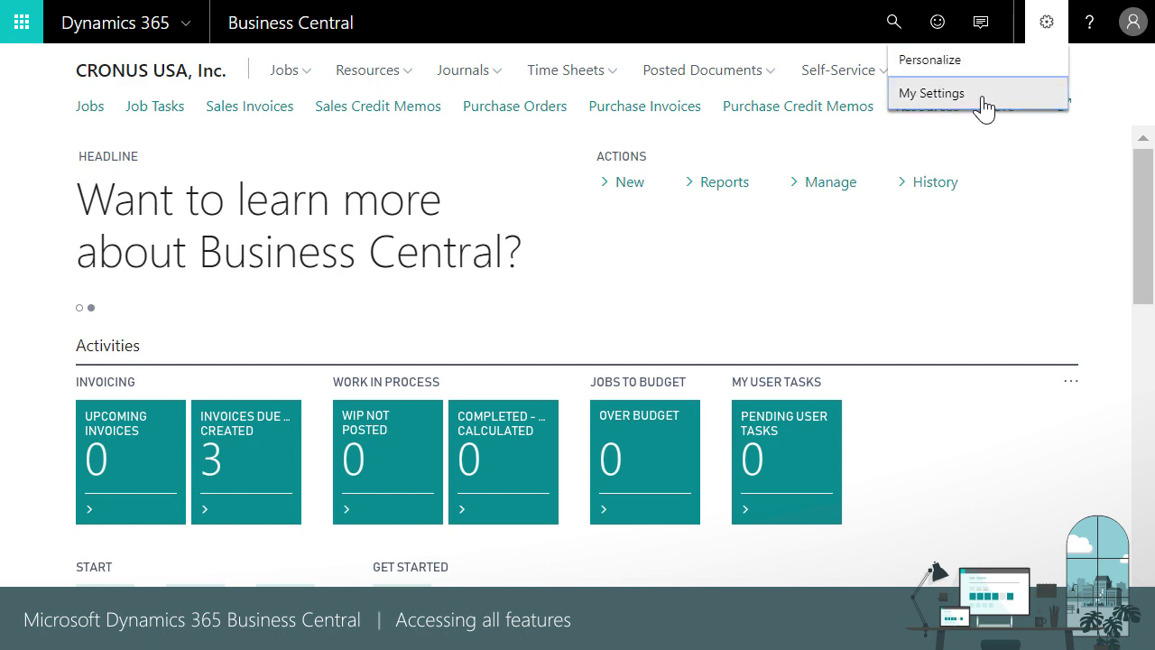
left_click(980, 98)
left_click(774, 116)
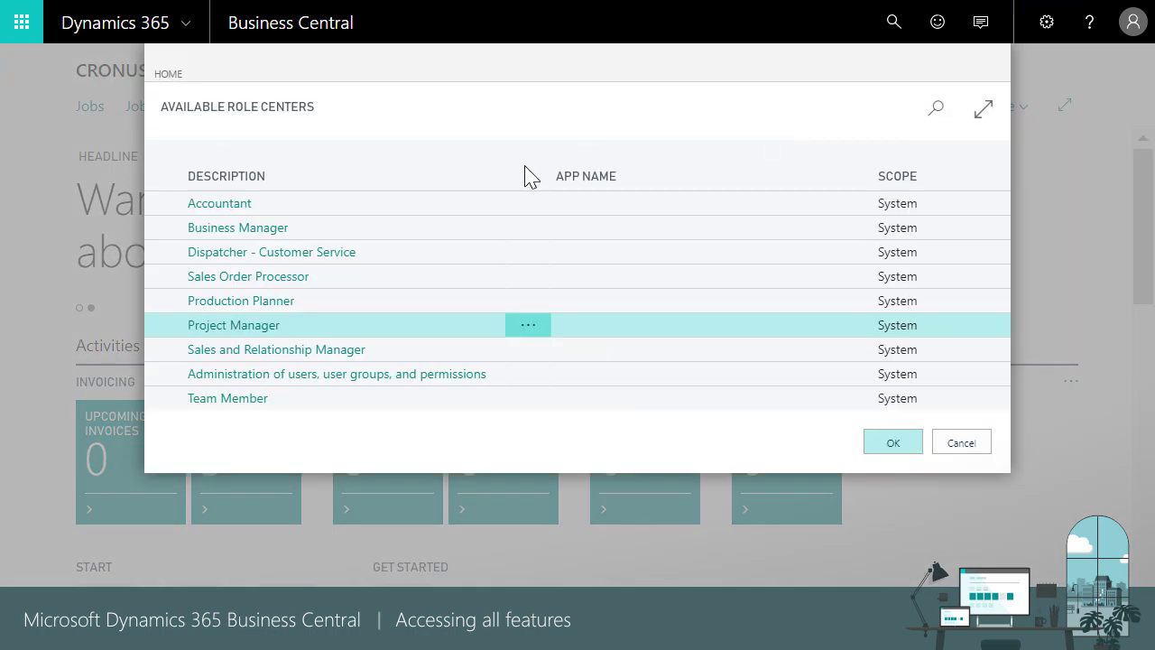
left_click(260, 238)
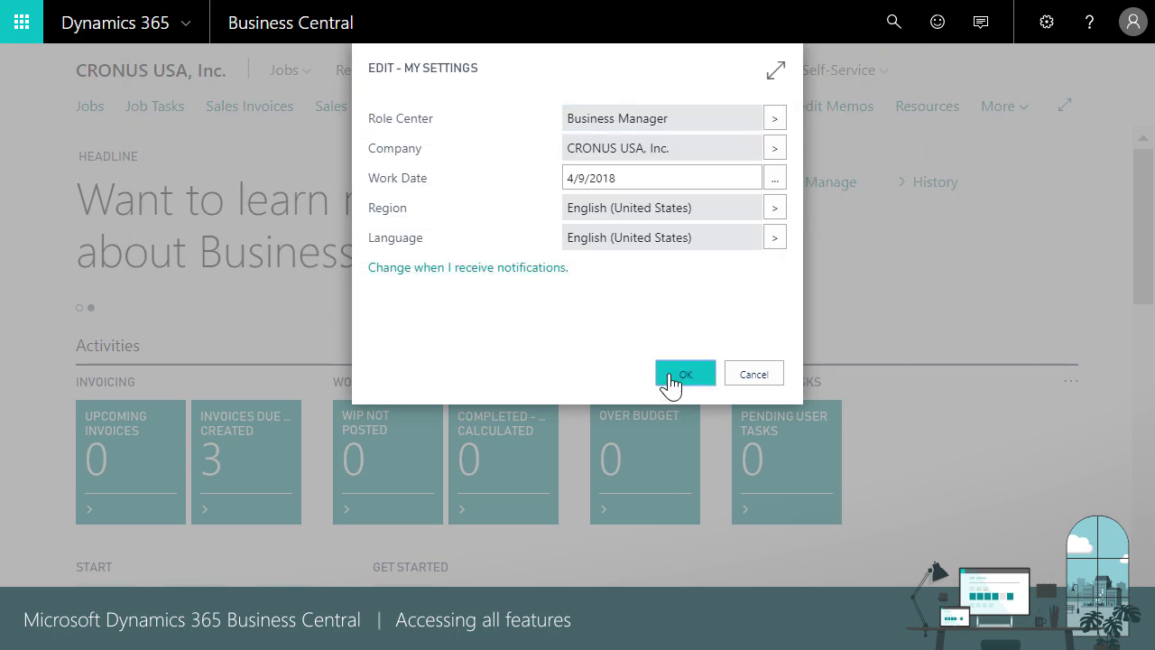
left_click(672, 380)
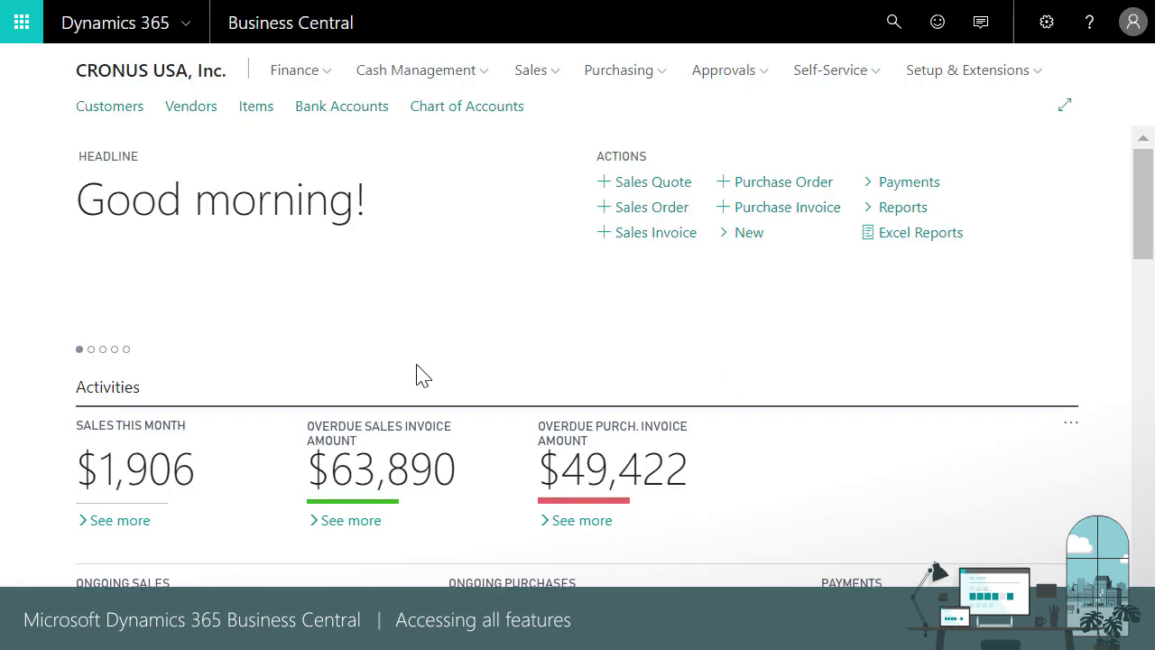
Browse the Business Manager page and open the Top Five Customers by Sales Value chart's actions menu.
scroll(629, 356, "down", 1)
scroll(629, 366, "down", 1)
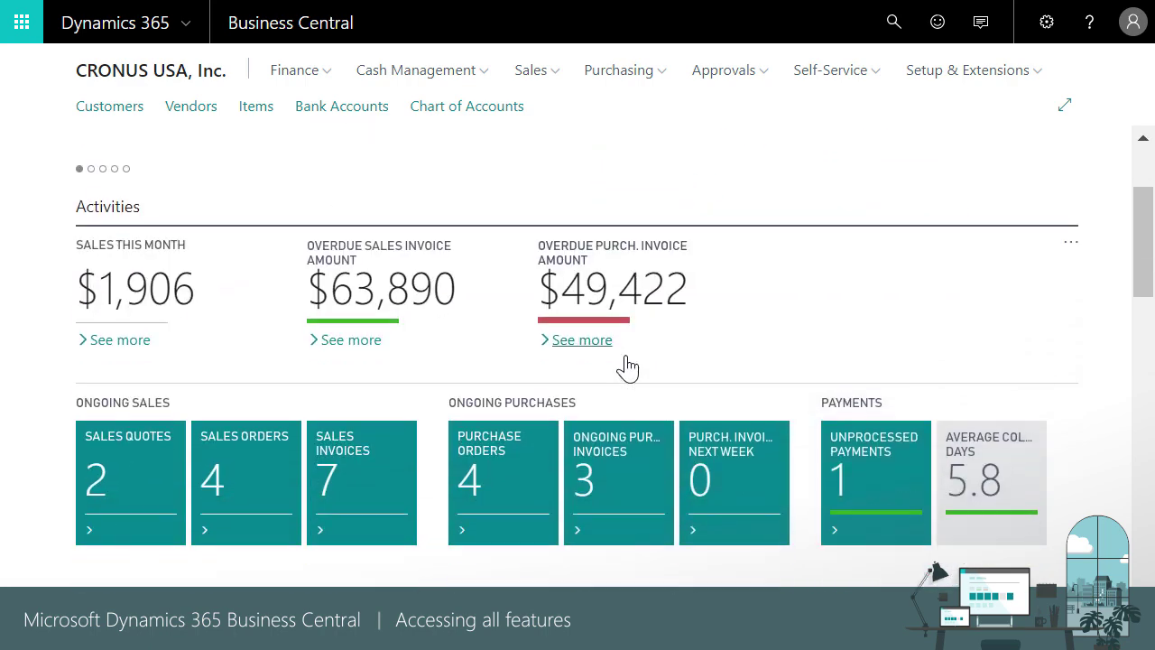
scroll(763, 294, "down", 1)
scroll(803, 316, "down", 10)
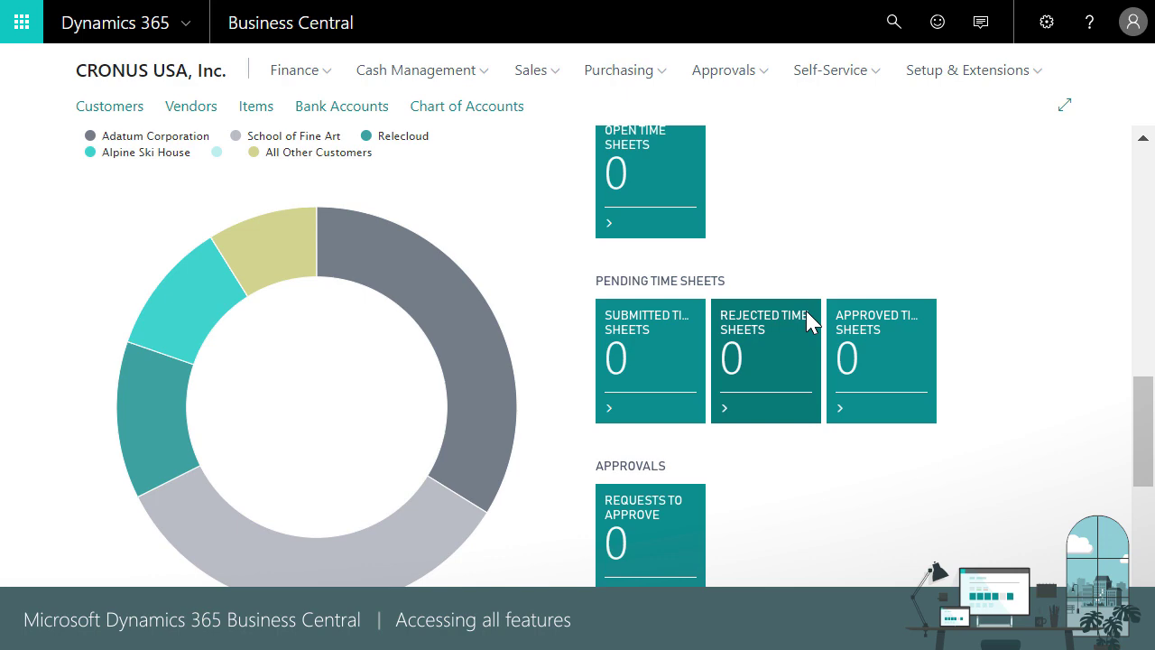
scroll(807, 322, "up", 8)
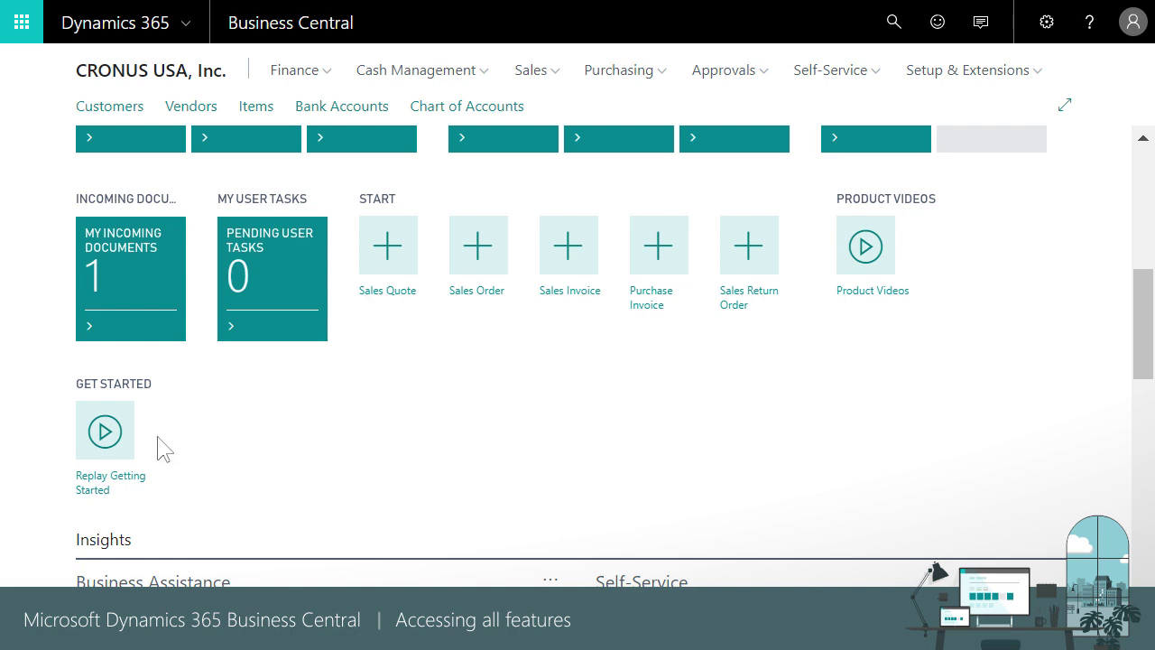
scroll(406, 434, "down", 4)
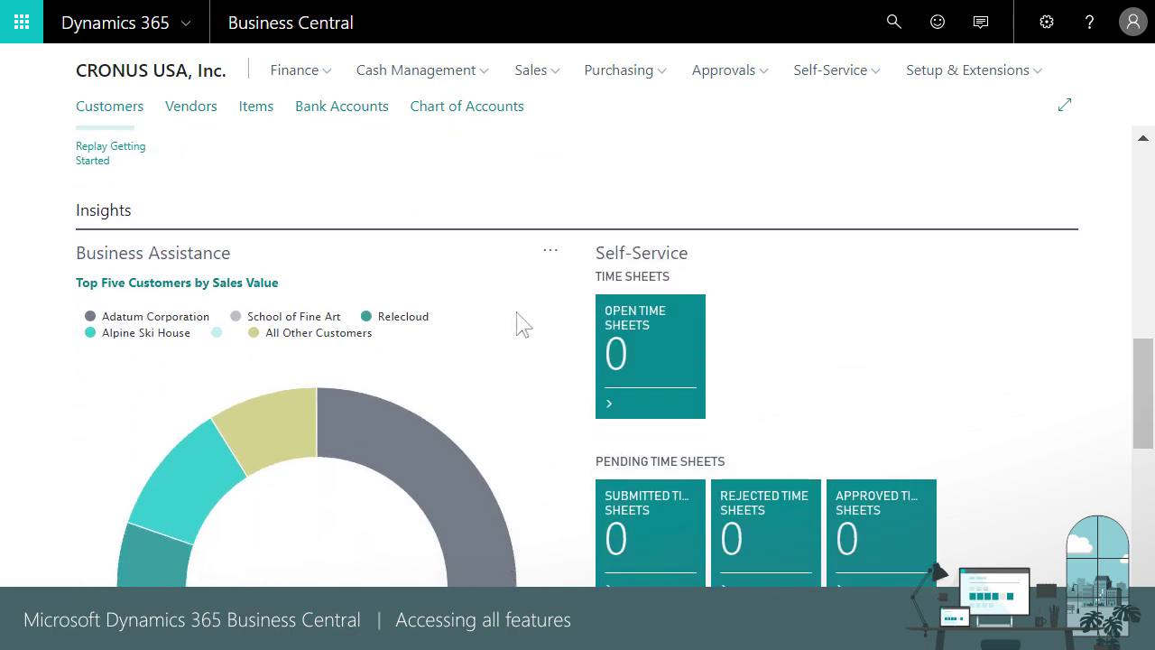
left_click(552, 256)
scroll(485, 562, "down", 1)
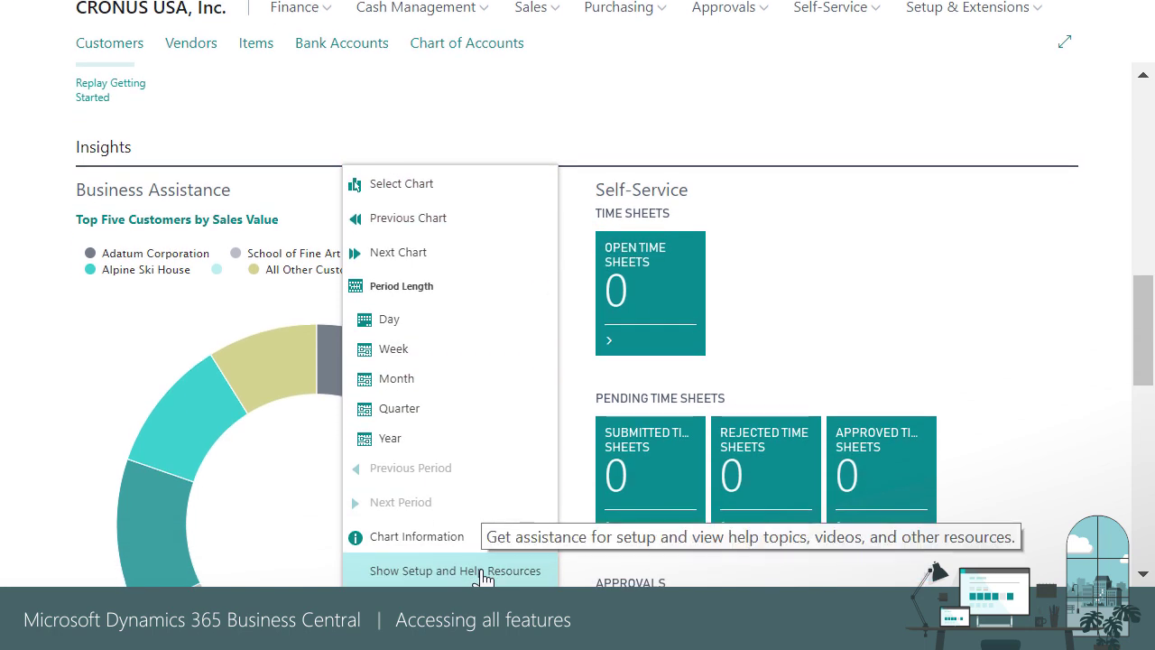
Use Select Chart to swap the Business Assistance chart to Cash Flow.
scroll(546, 267, "up", 1)
left_click(600, 193)
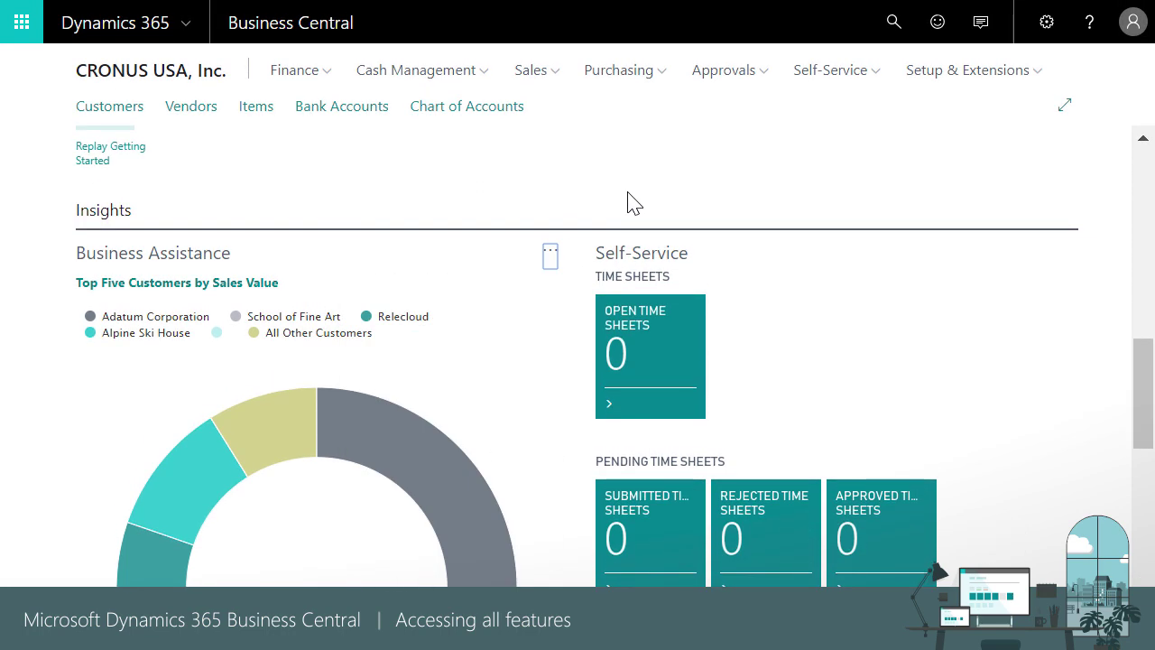
left_click(552, 257)
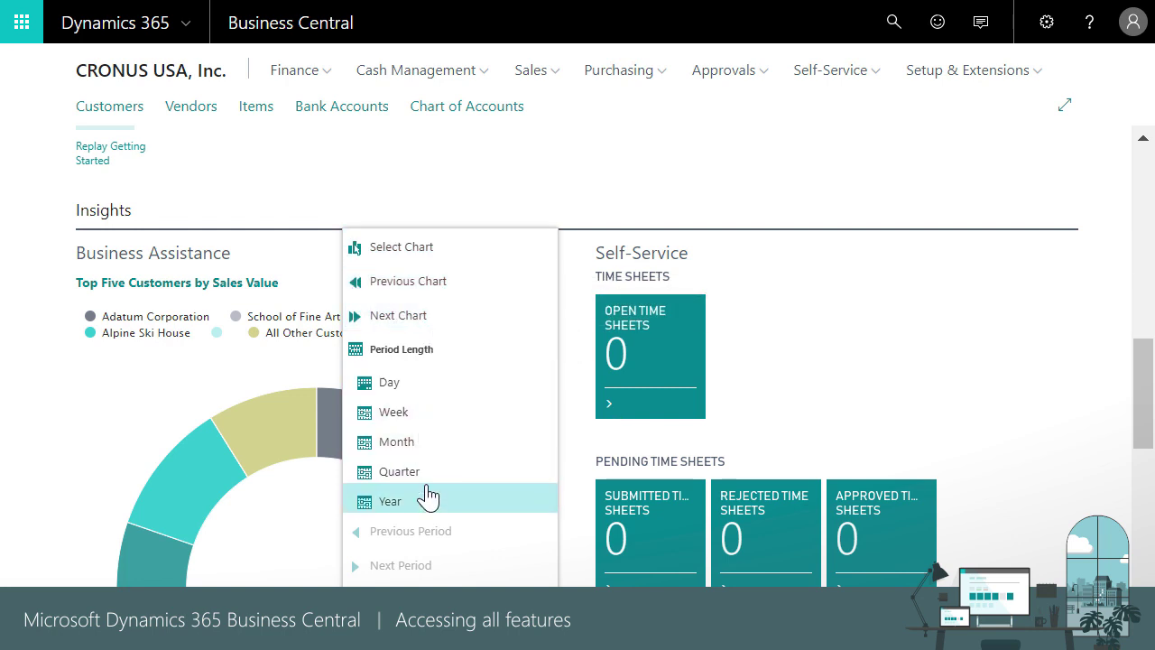
left_click(424, 250)
left_click(248, 230)
left_click(889, 442)
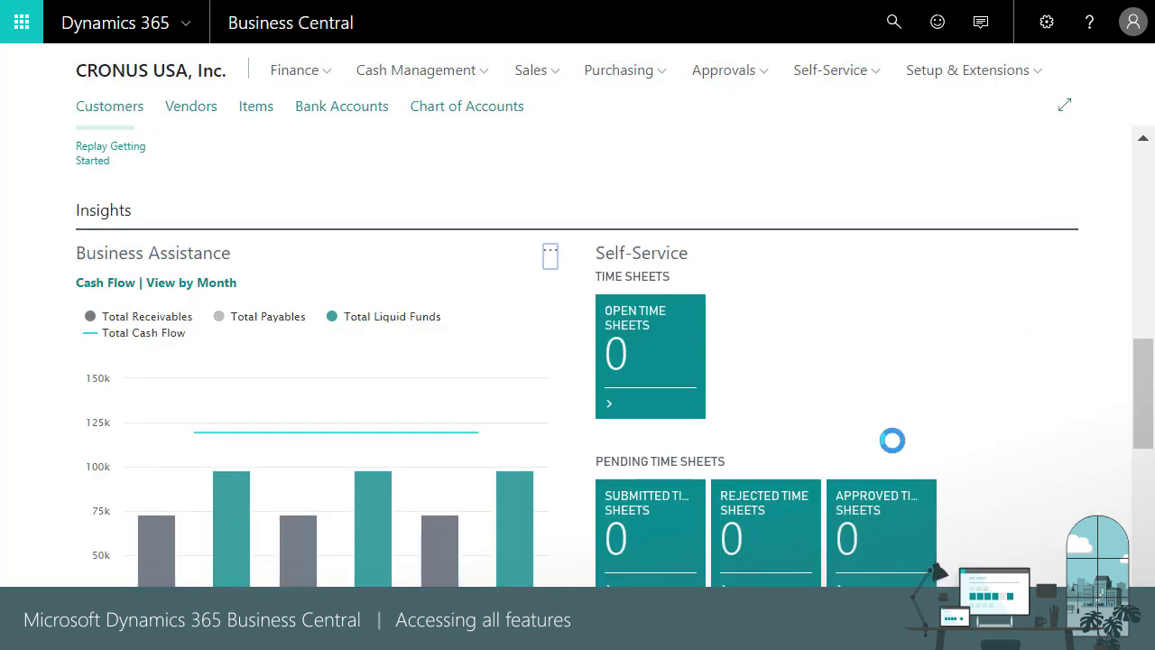
left_click(541, 74)
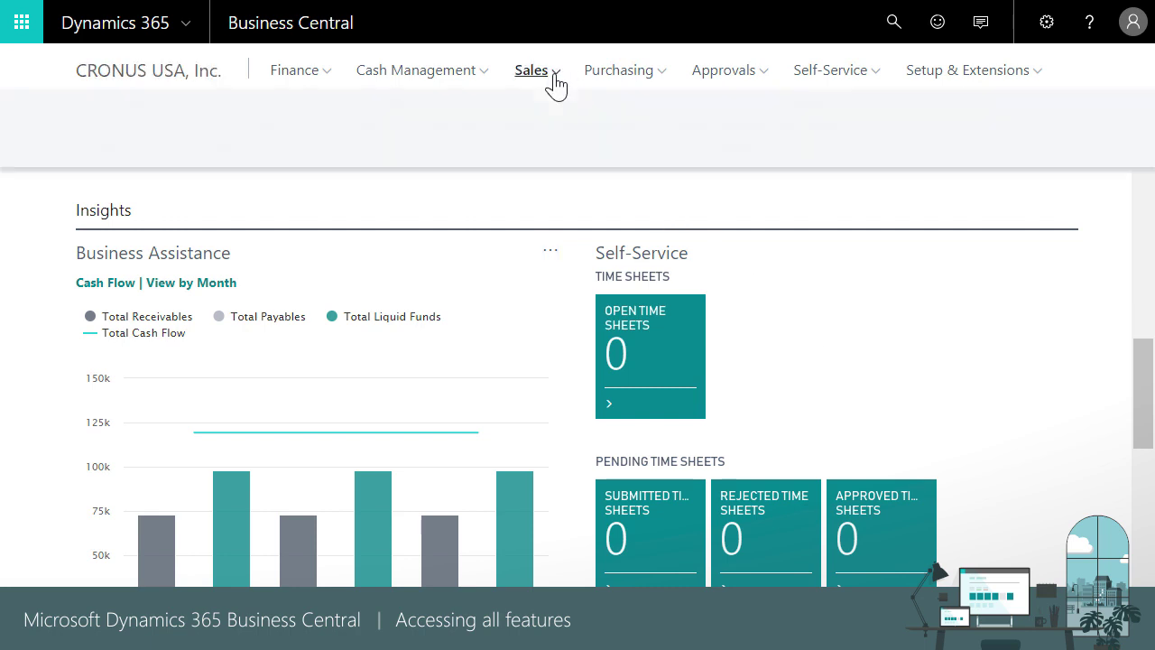
left_click(657, 76)
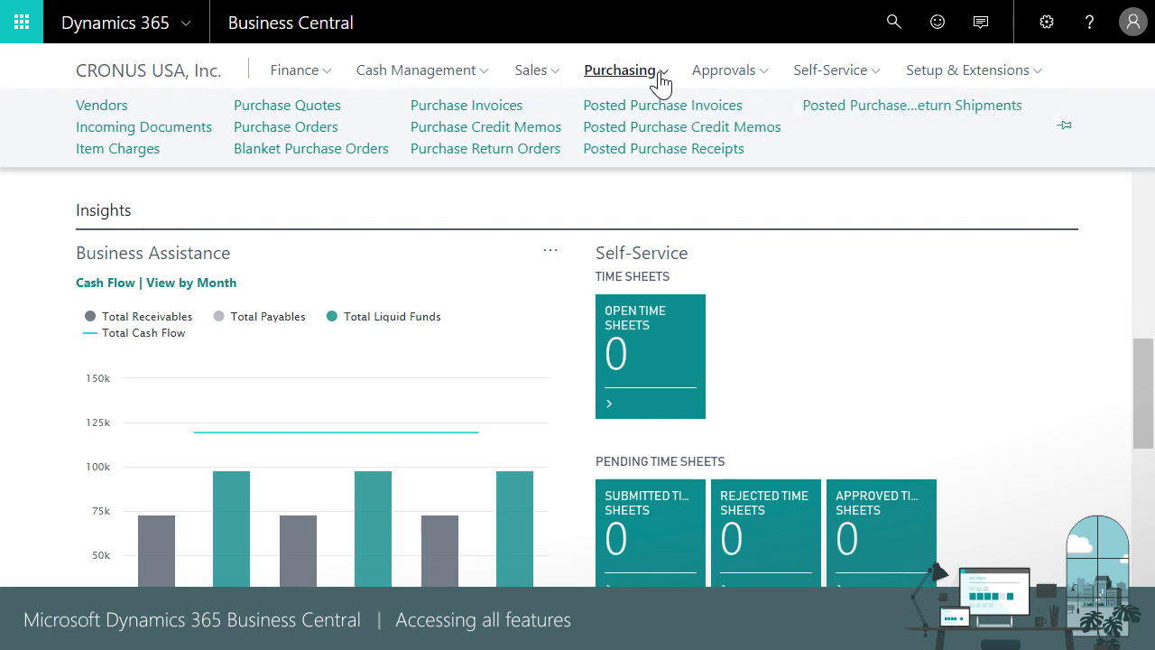
left_click(696, 216)
scroll(696, 217, "up", 10)
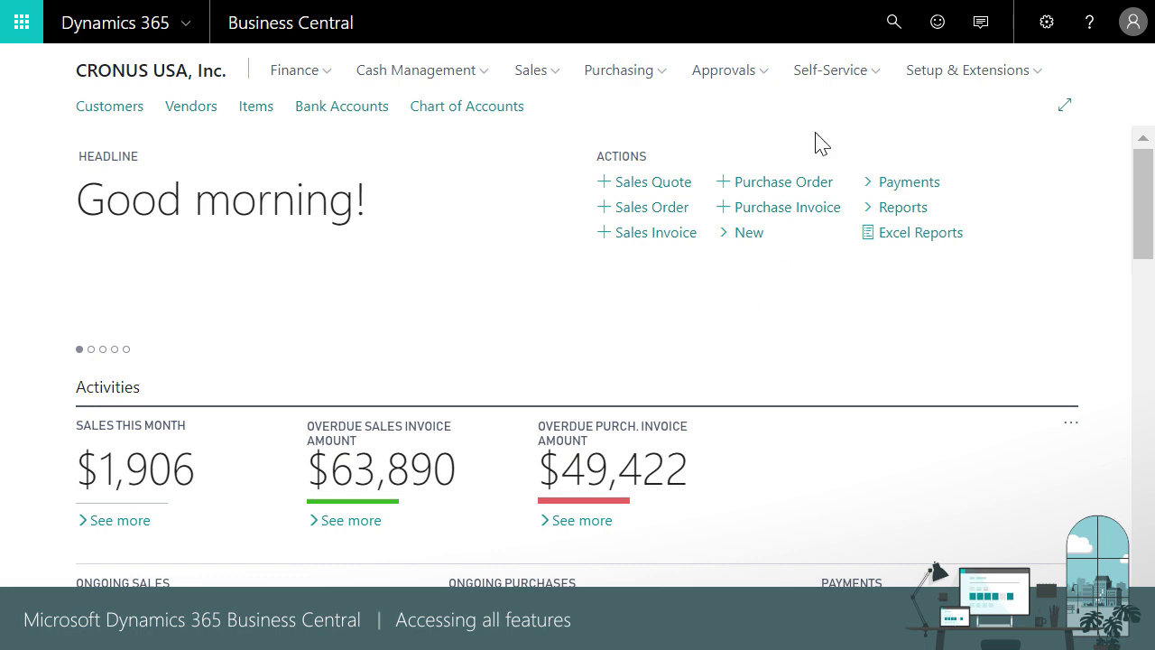
left_click(891, 24)
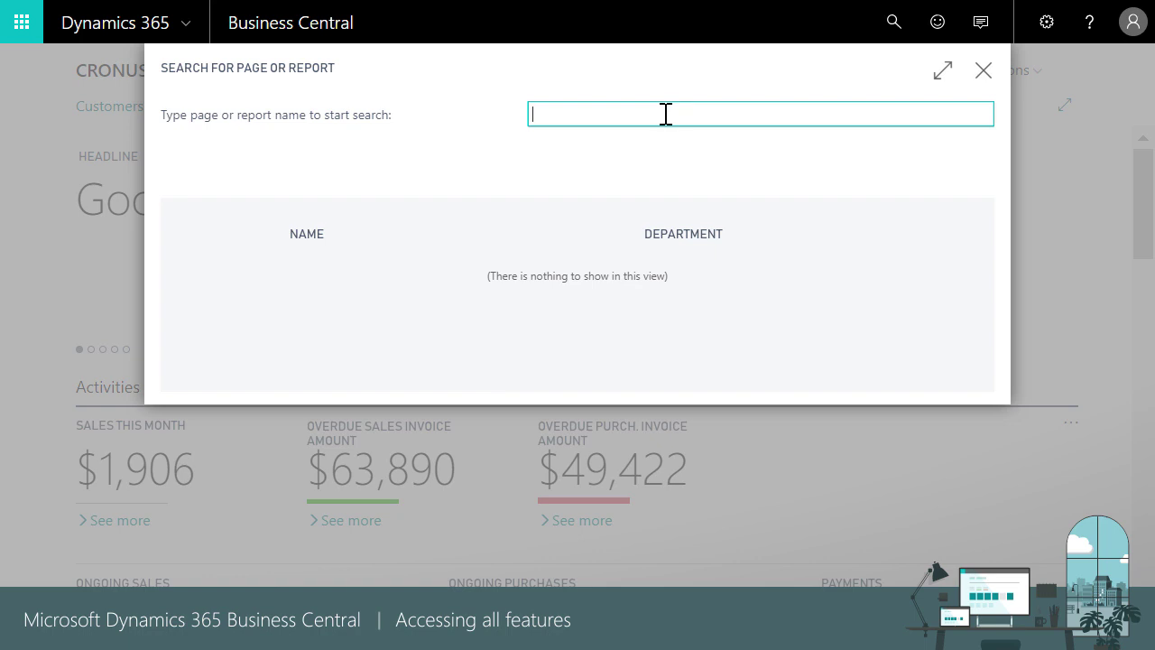
left_click(983, 70)
scroll(983, 79, "down", 5)
left_click(1048, 34)
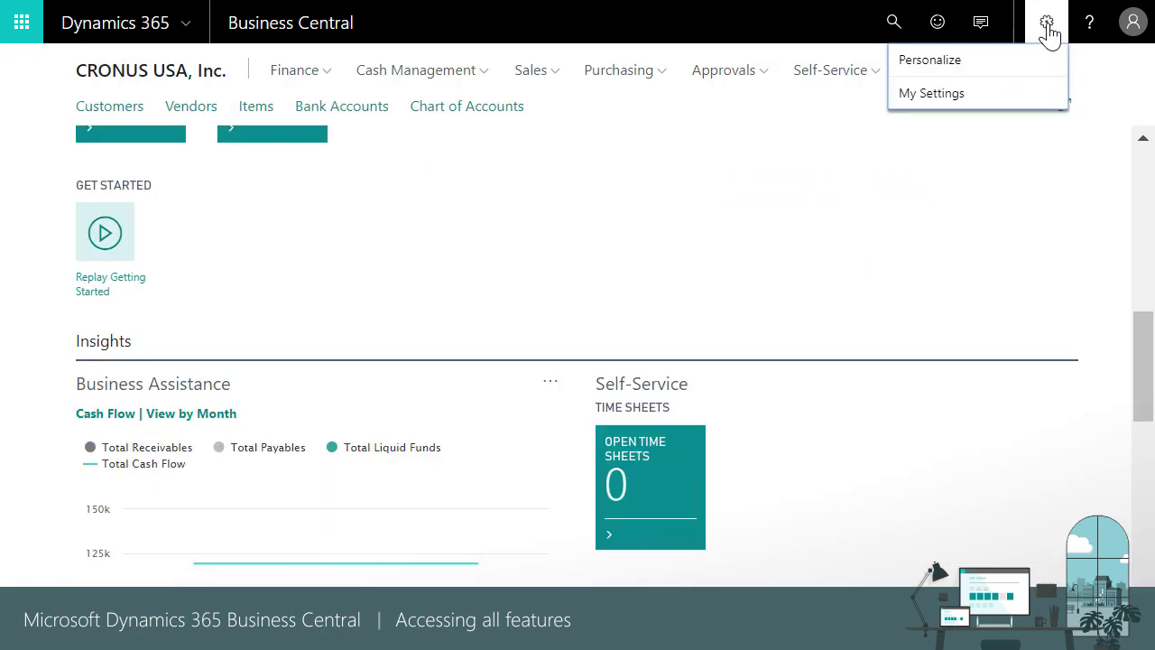
left_click(965, 101)
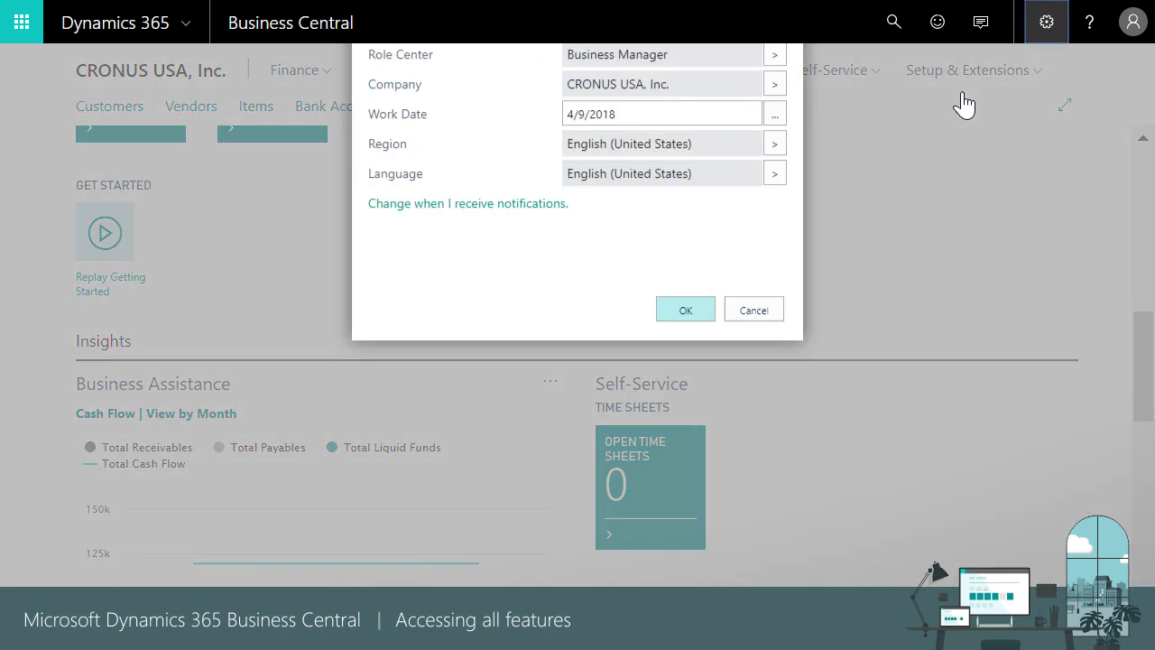
left_click(776, 121)
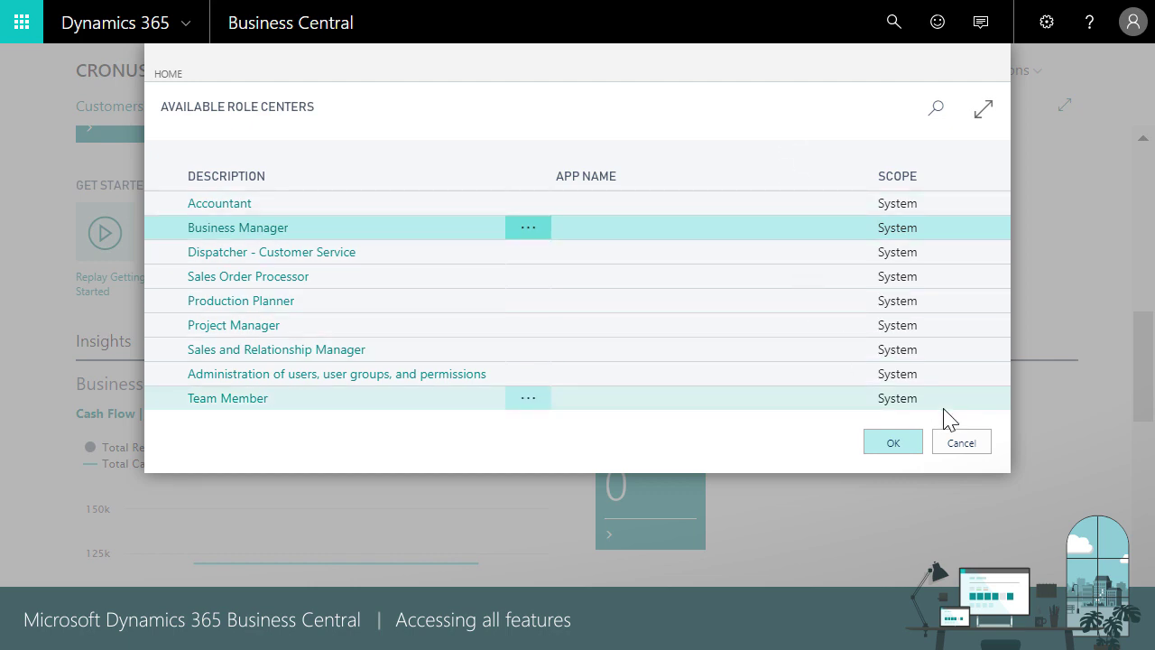
left_click(962, 443)
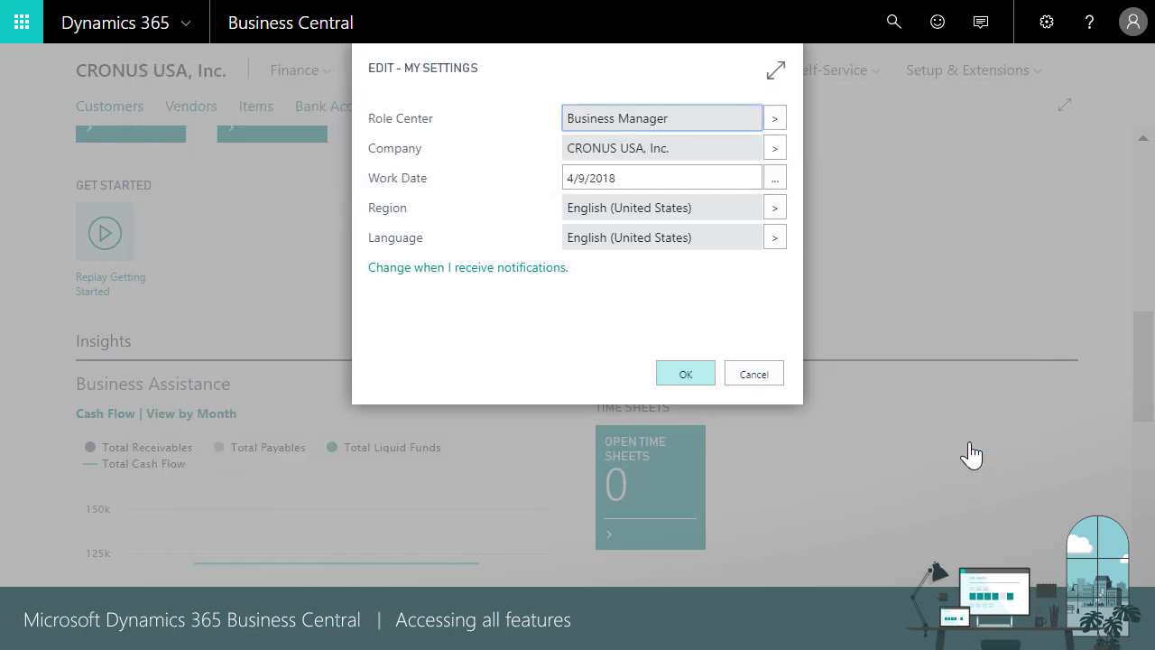
left_click(754, 373)
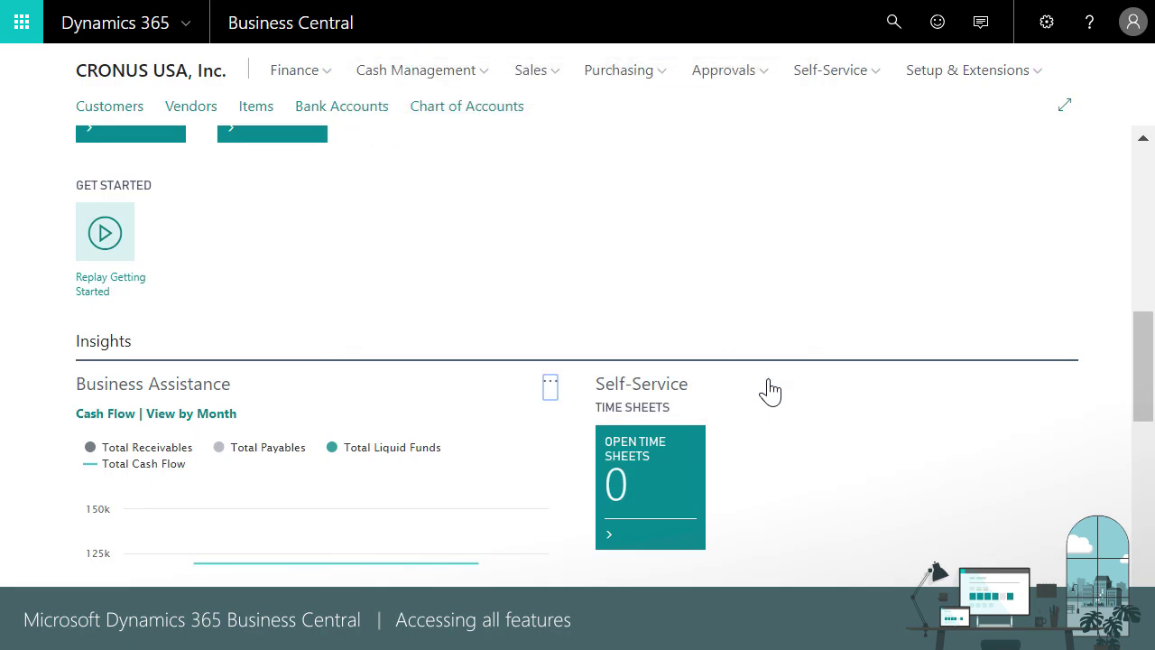